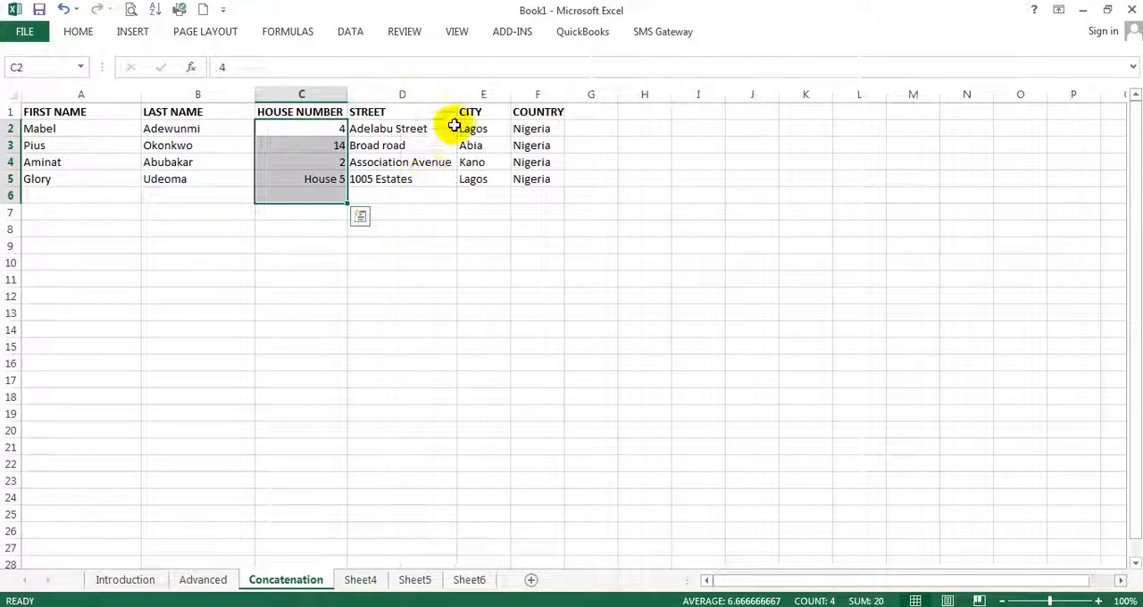
Widen the COUNTRY column (column F) slightly
left_click(387, 108)
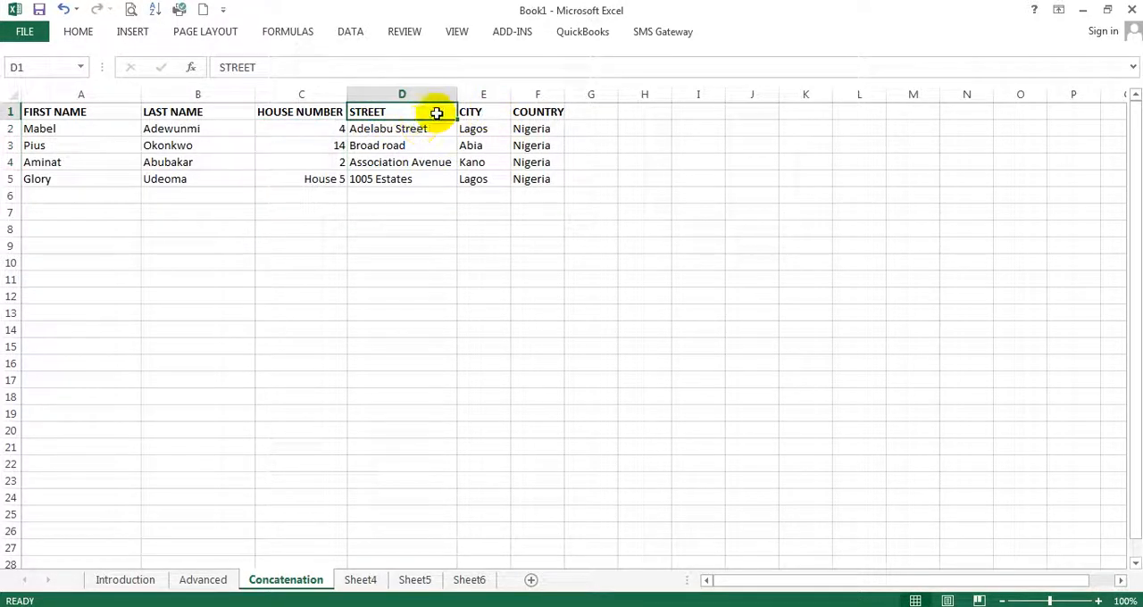
left_click_drag(416, 112, 402, 196)
left_click_drag(511, 93, 584, 94)
left_click(512, 226)
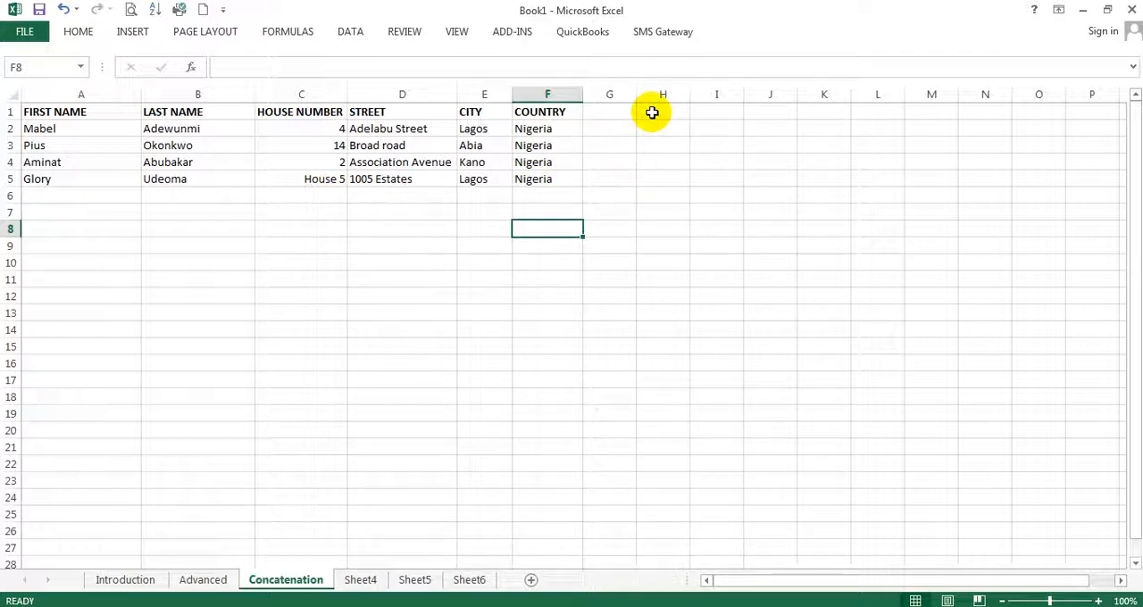
Enter the headers Names in H1 and Address in I1, and widen columns H and I
left_click(651, 111)
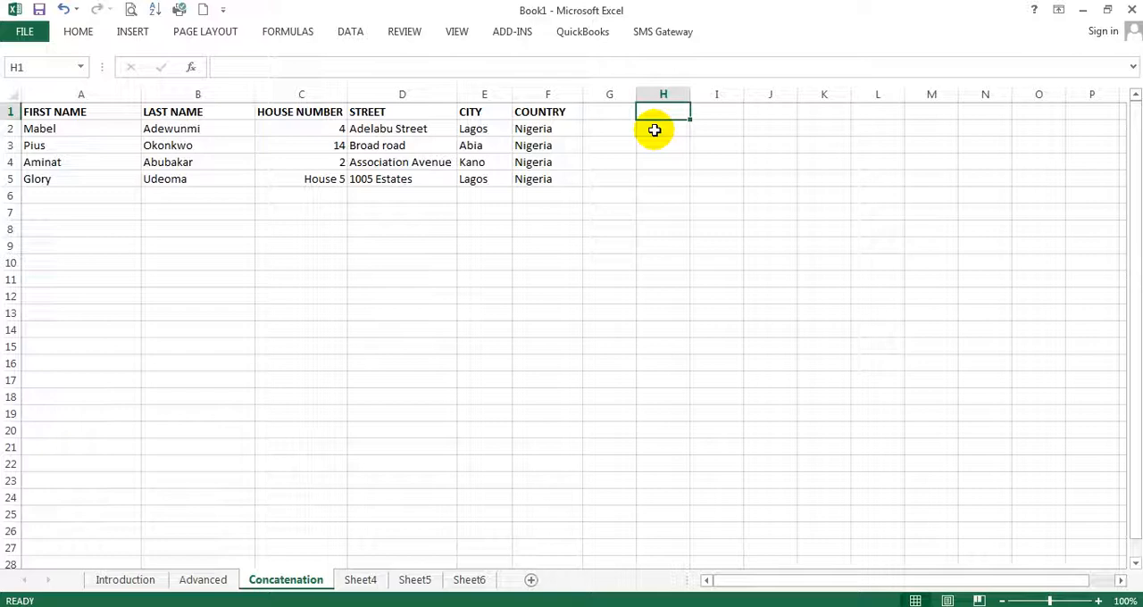
type("Na")
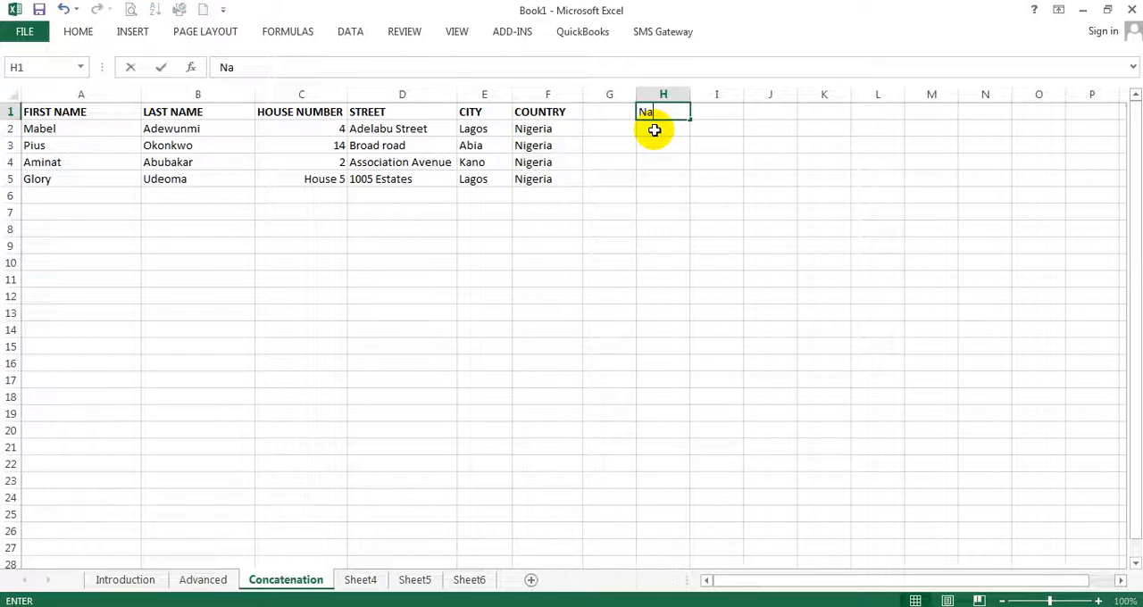
type("mes")
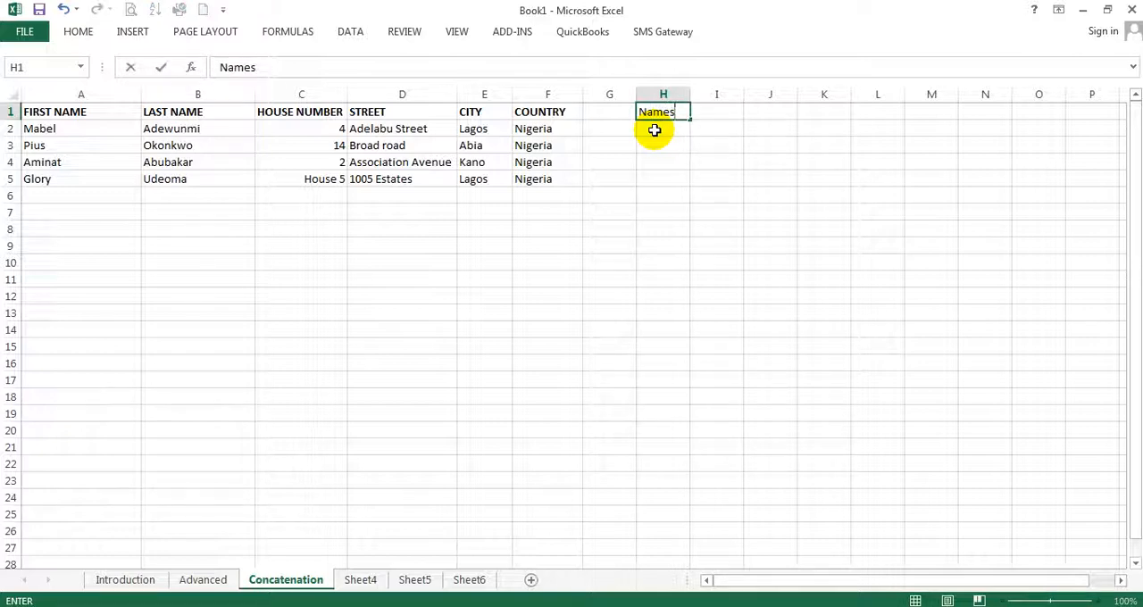
key("Tab")
type("Address")
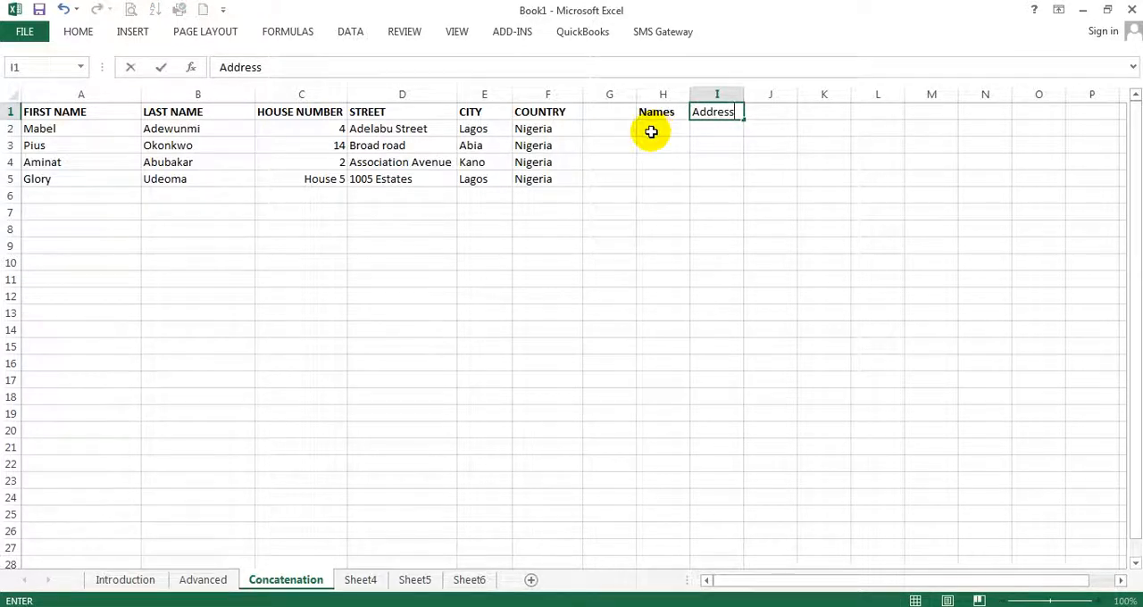
left_click(655, 131)
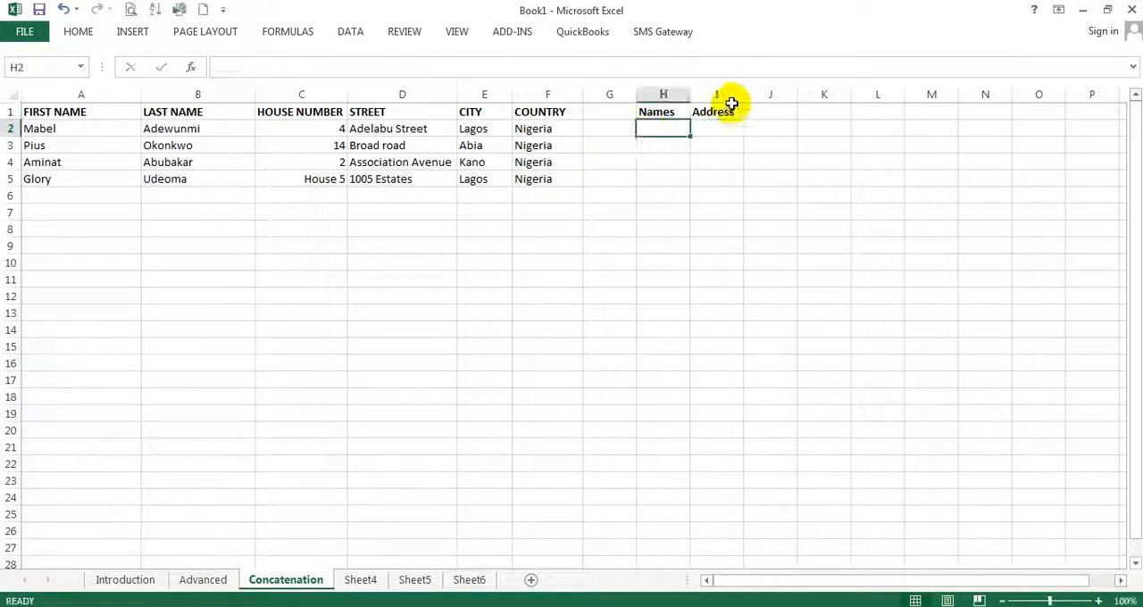
left_click_drag(744, 93, 869, 95)
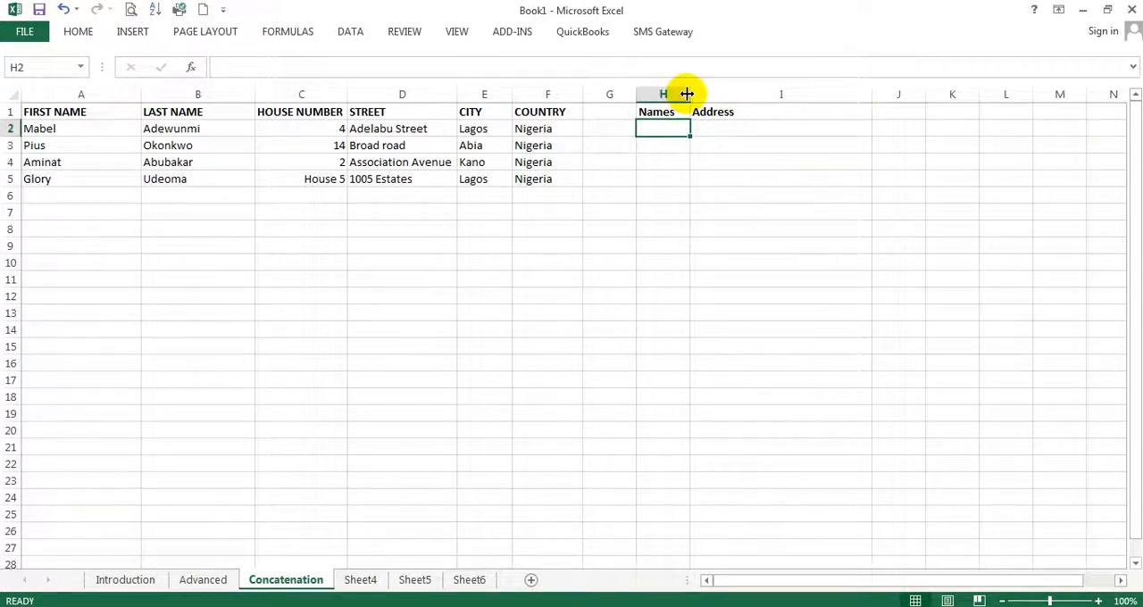
left_click_drag(690, 94, 777, 95)
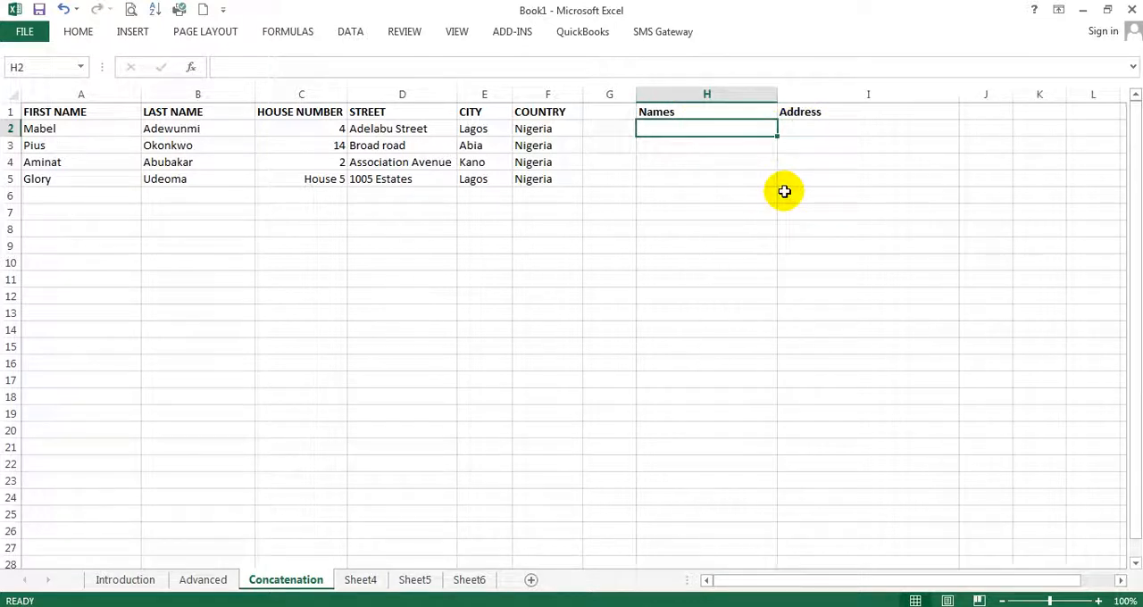
left_click(83, 128)
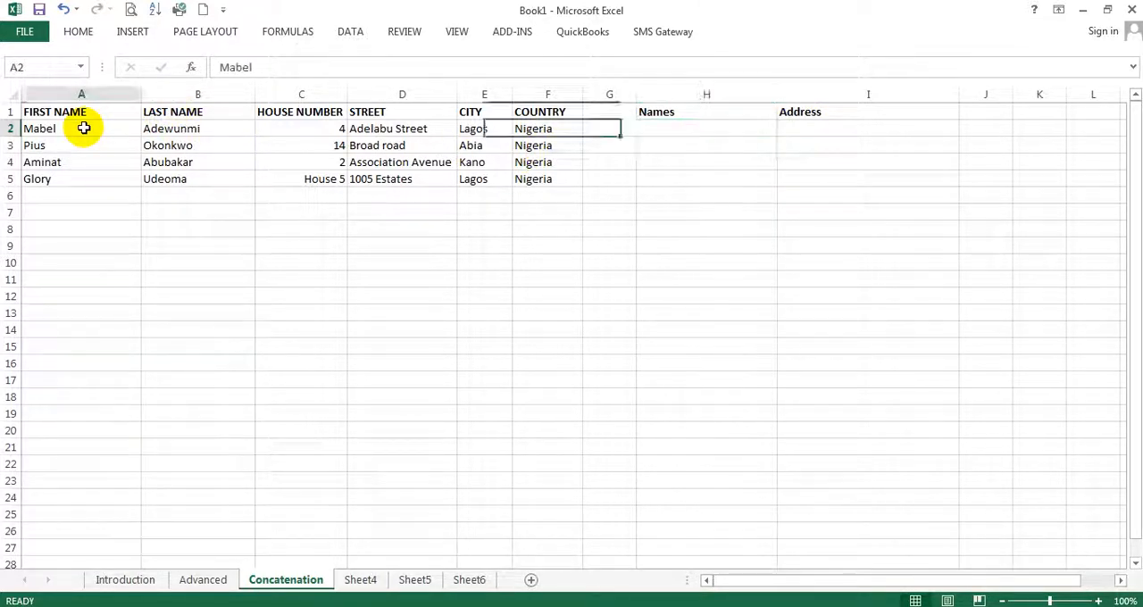
key("ctrl+c")
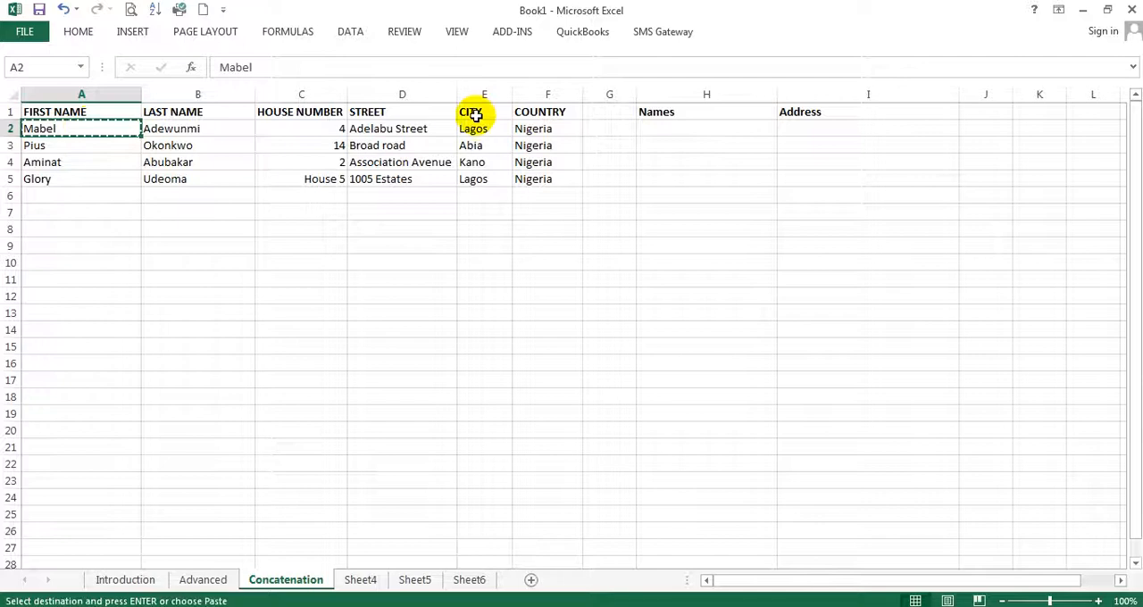
double_click(666, 130)
left_click_drag(664, 146, 676, 125)
left_click(657, 125)
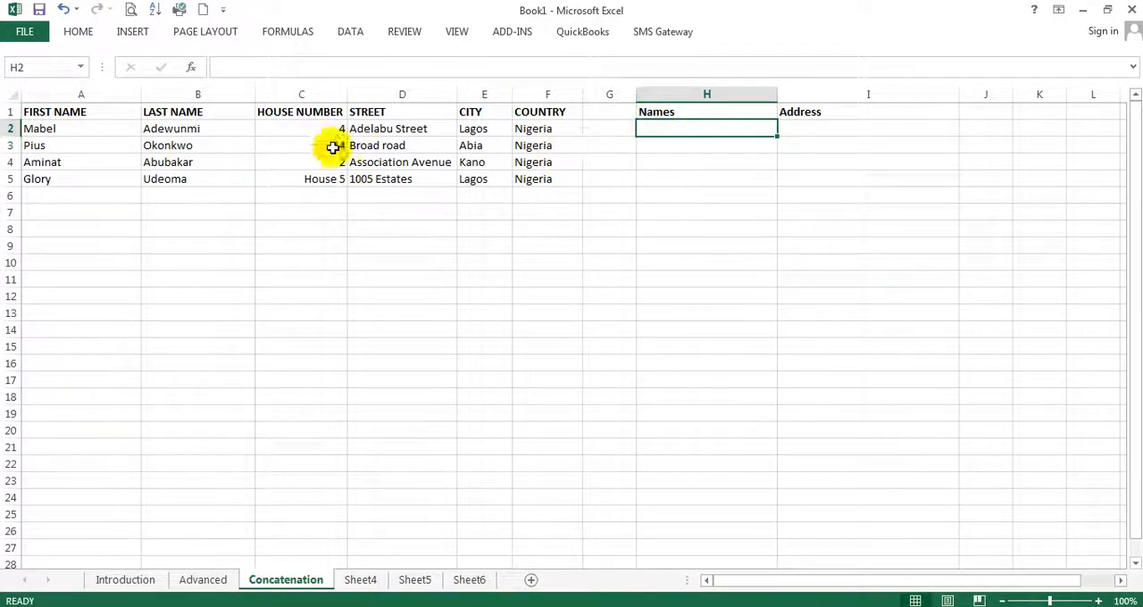
Copy the first name from A2 into cell H2 under Names
left_click(106, 129)
key("ctrl+c")
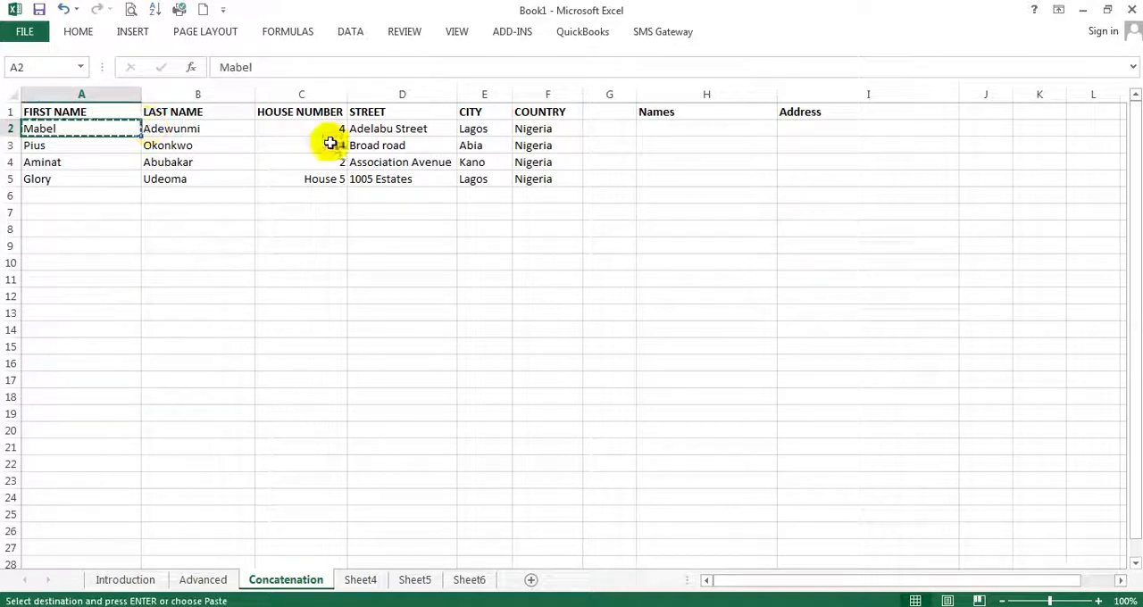
left_click(658, 131)
key("Return")
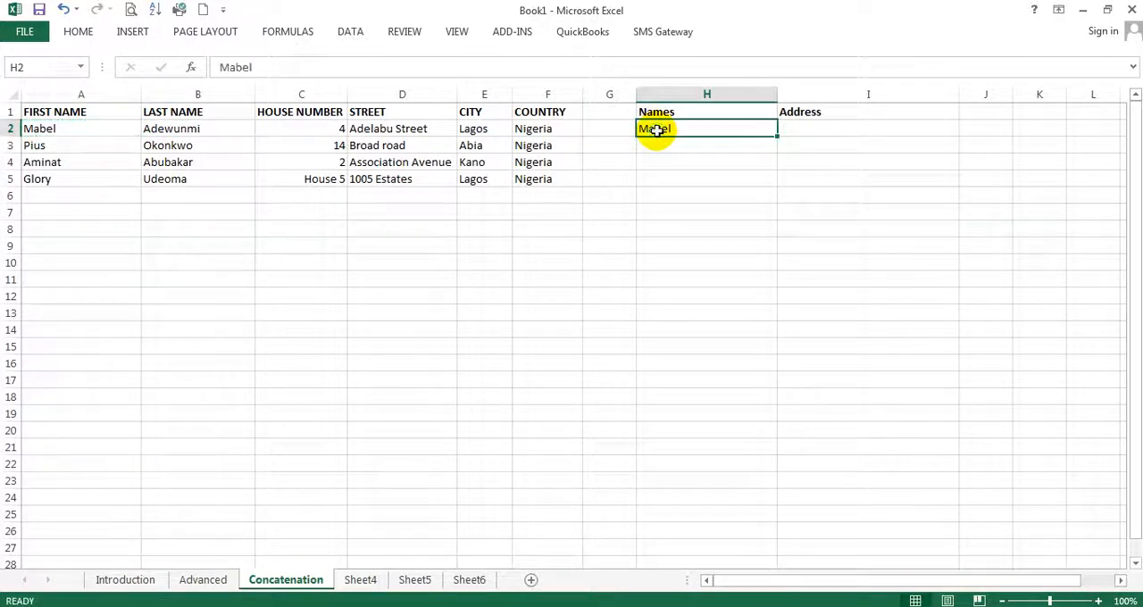
Append the last name from B2 to the first name in H2, separated by a space
double_click(218, 125)
double_click(212, 127)
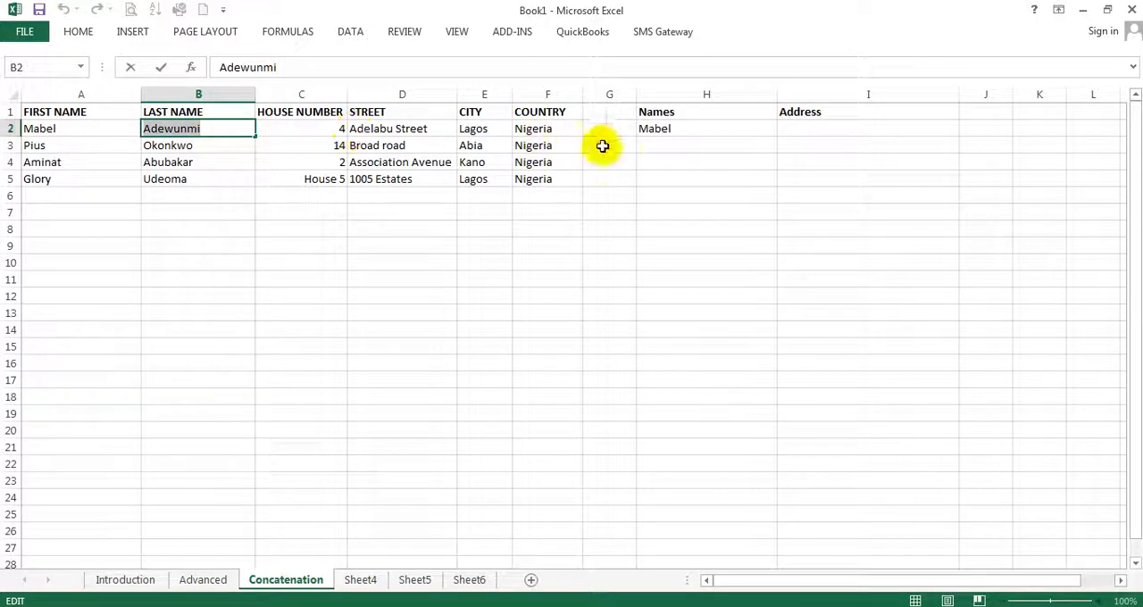
left_click(696, 126)
double_click(694, 129)
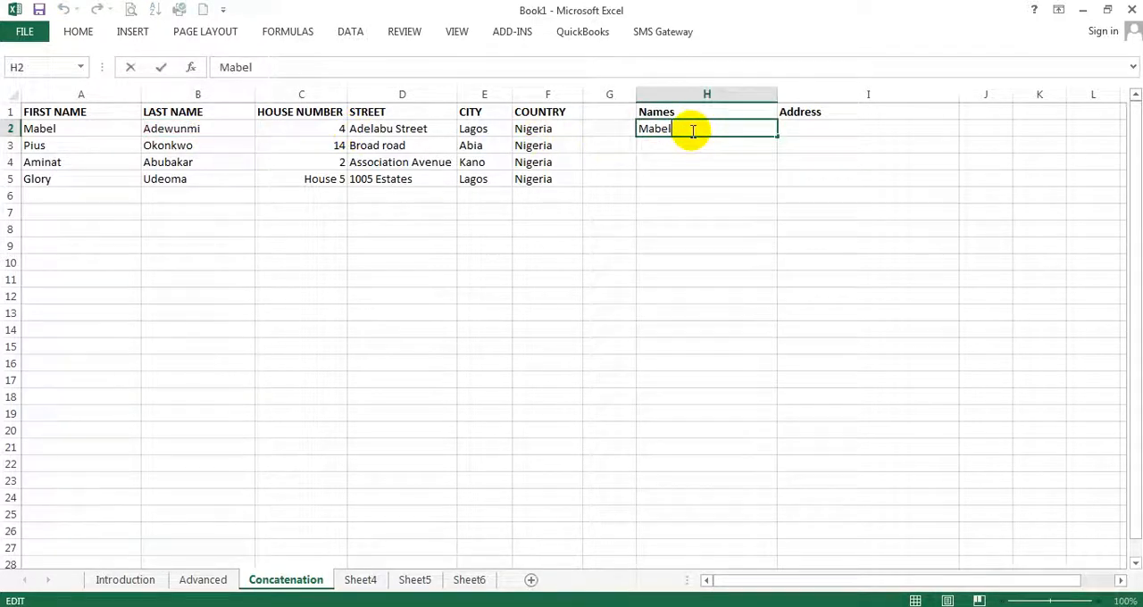
key("ctrl+v")
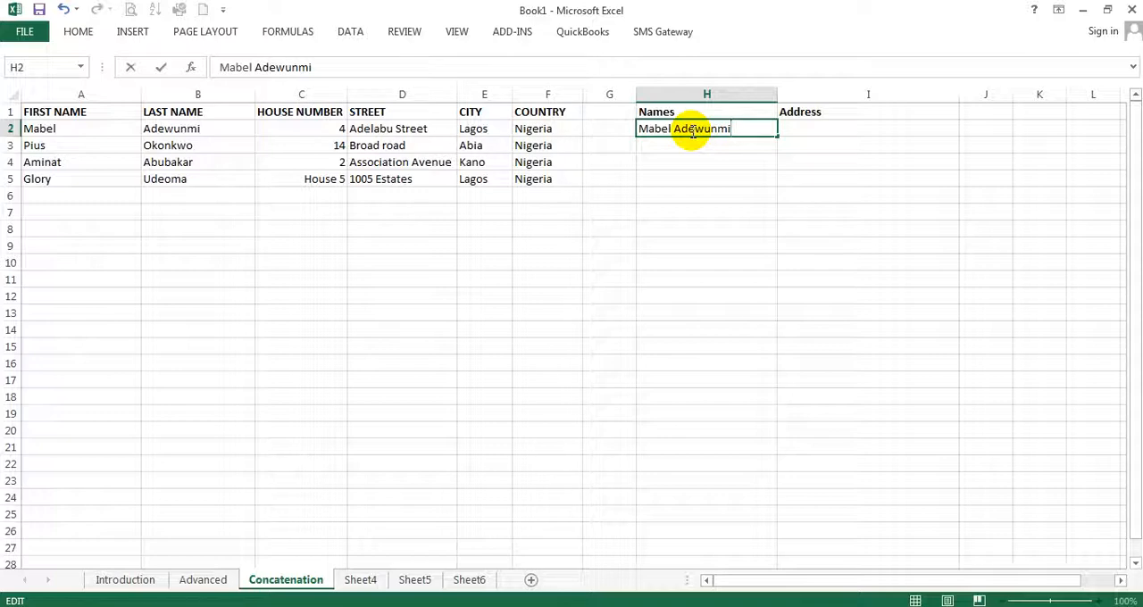
left_click(719, 176)
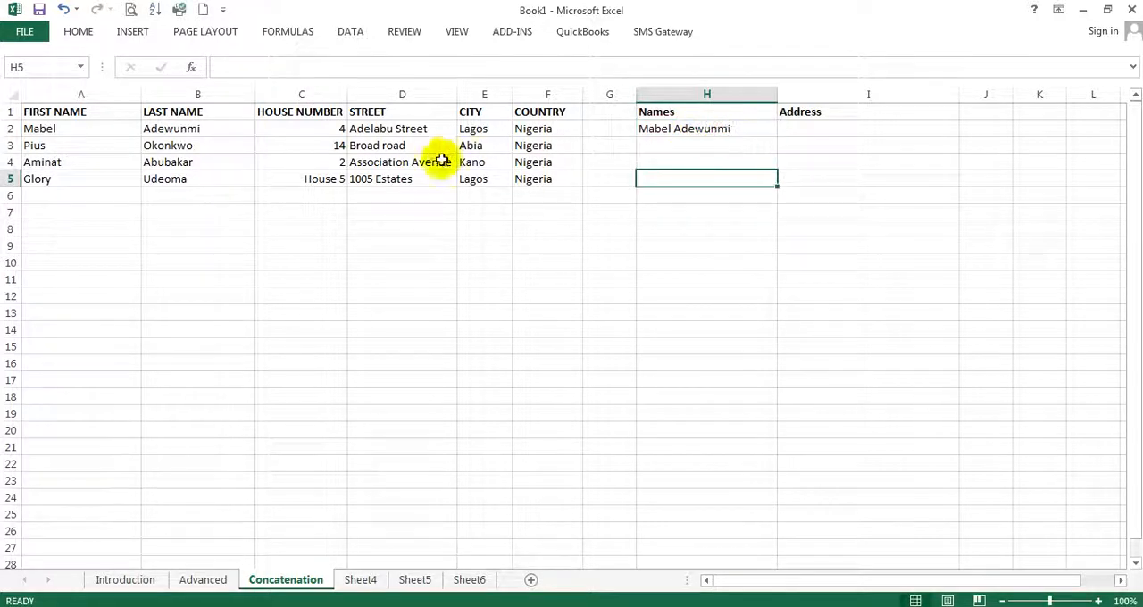
Fill the first and last names in A3:B5 down through row 26
left_click_drag(88, 145, 255, 536)
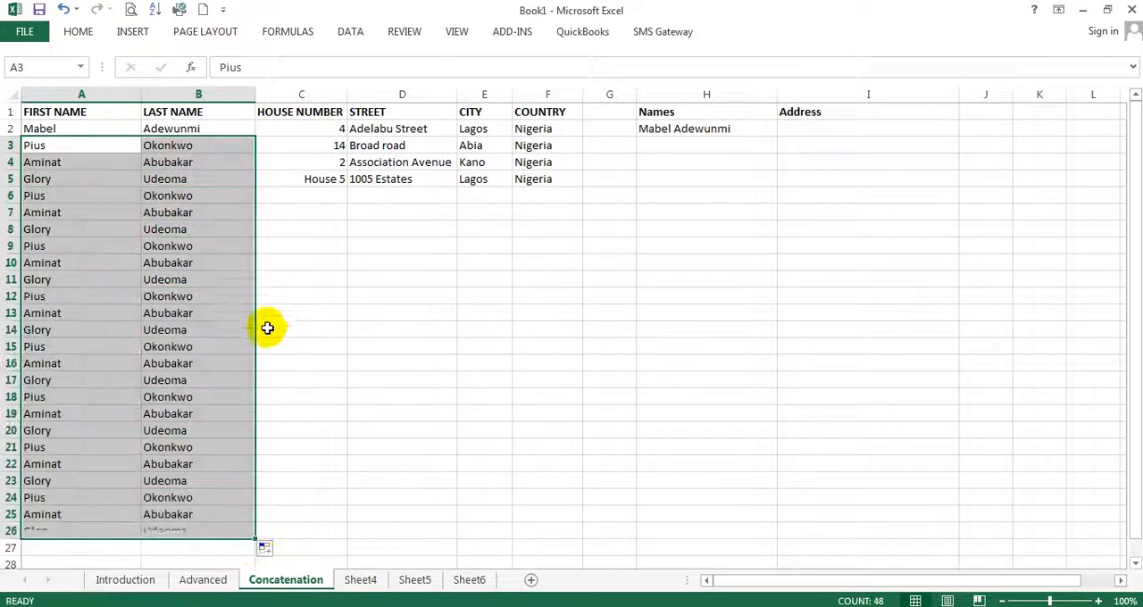
left_click_drag(211, 163, 247, 474)
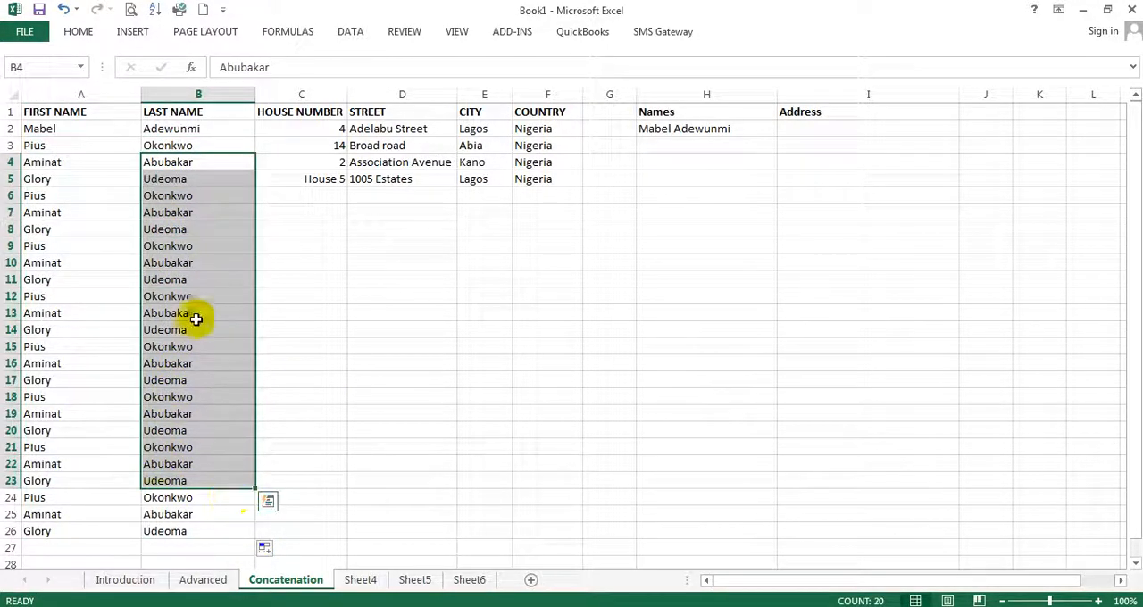
left_click_drag(81, 145, 206, 437)
left_click_drag(671, 143, 681, 447)
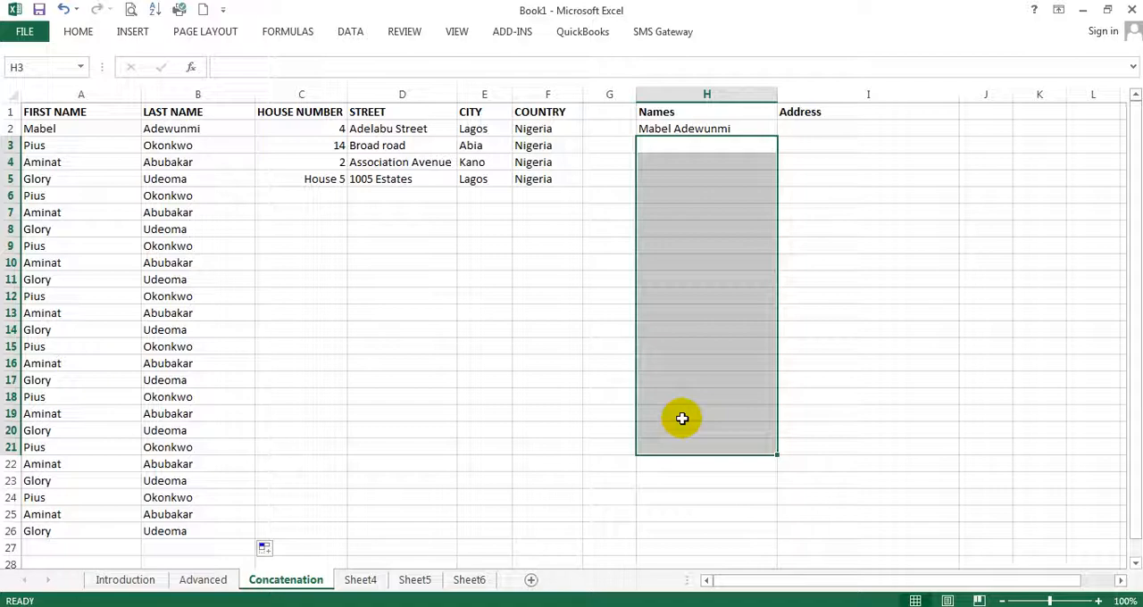
left_click(862, 298)
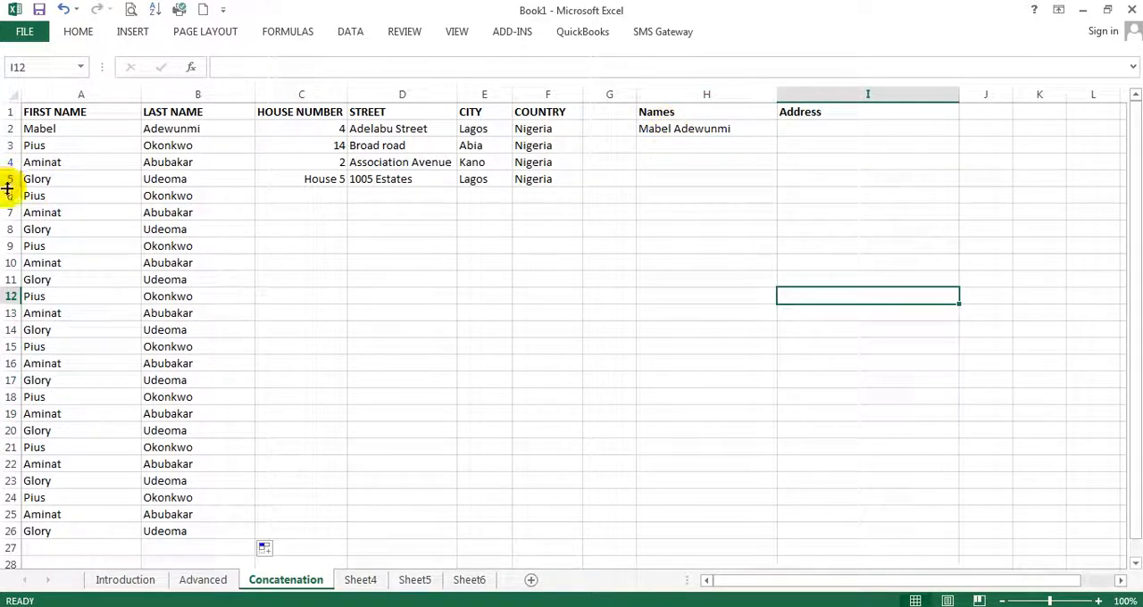
Delete rows 6 to 27 and clear the combined name from H2
left_click_drag(9, 194, 5, 545)
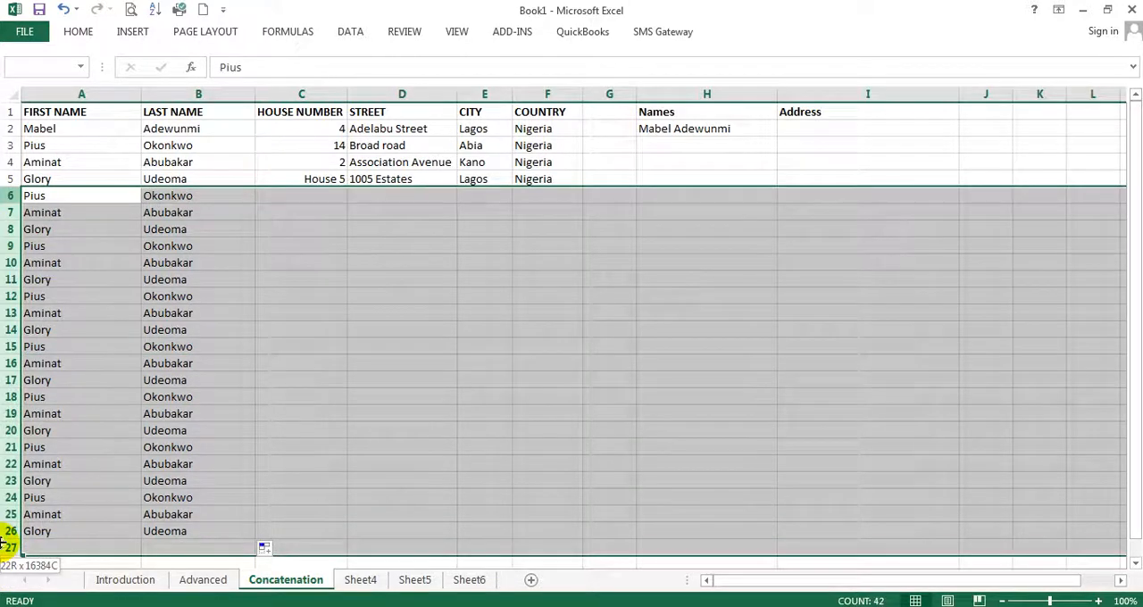
right_click(15, 261)
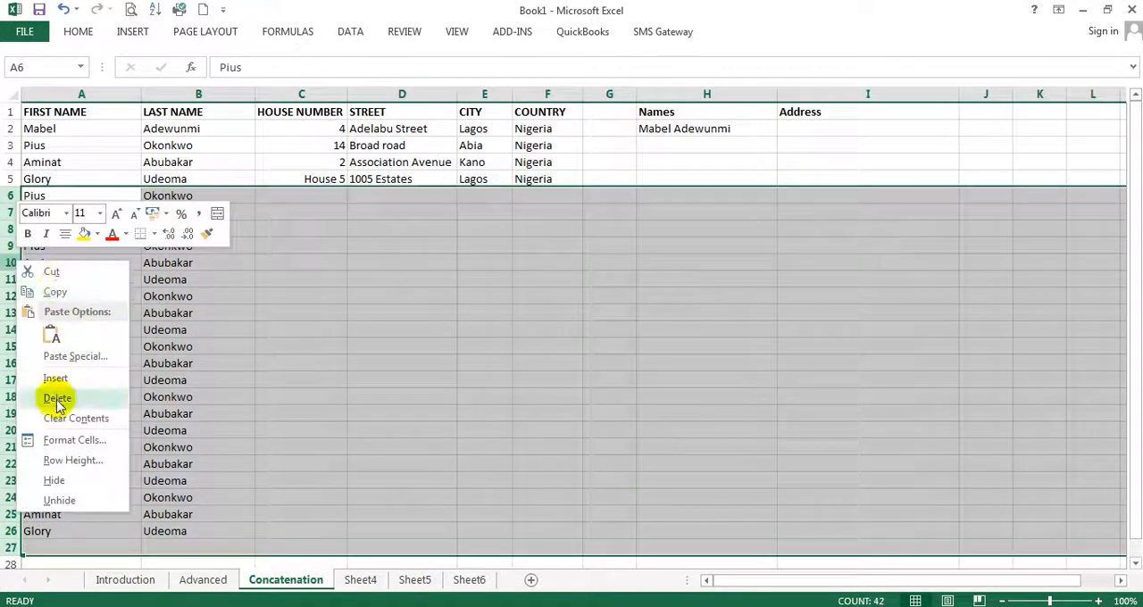
left_click(56, 399)
left_click(760, 135)
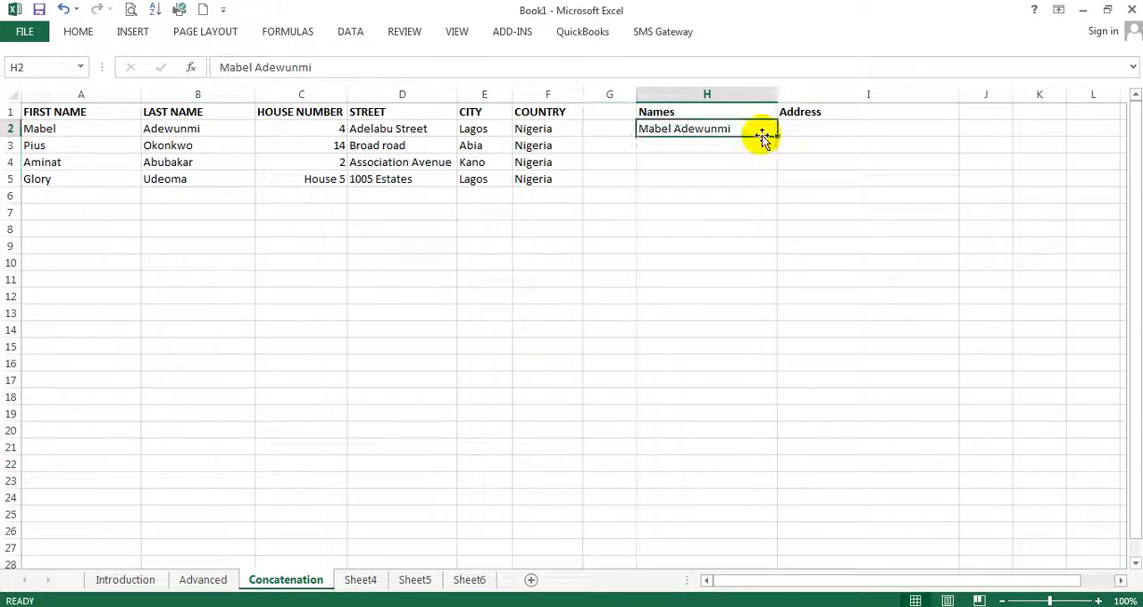
key("Delete")
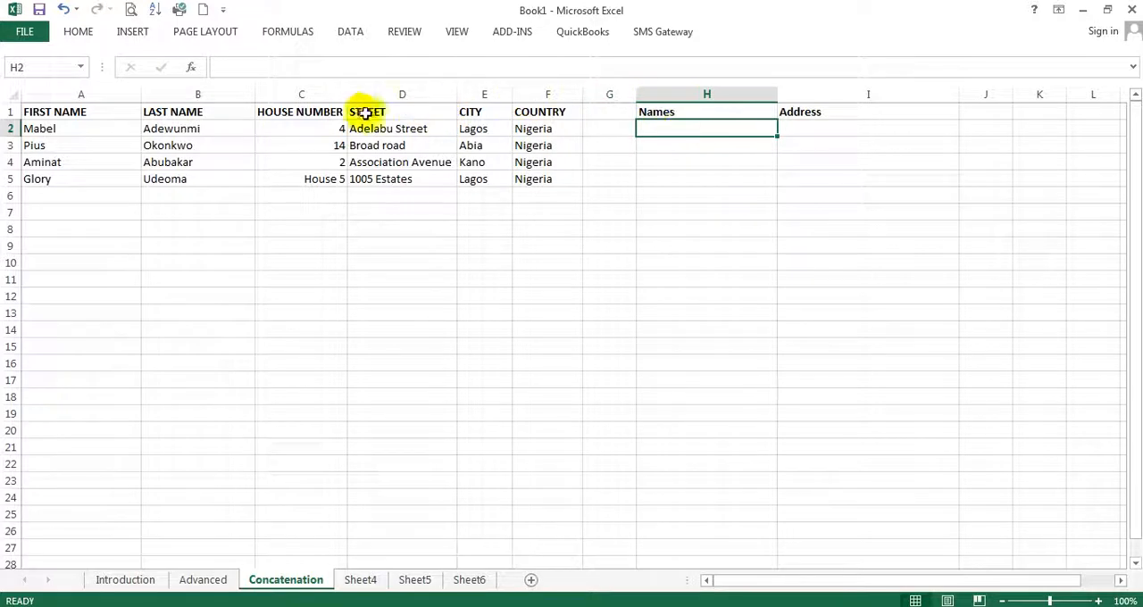
left_click_drag(309, 133, 556, 143)
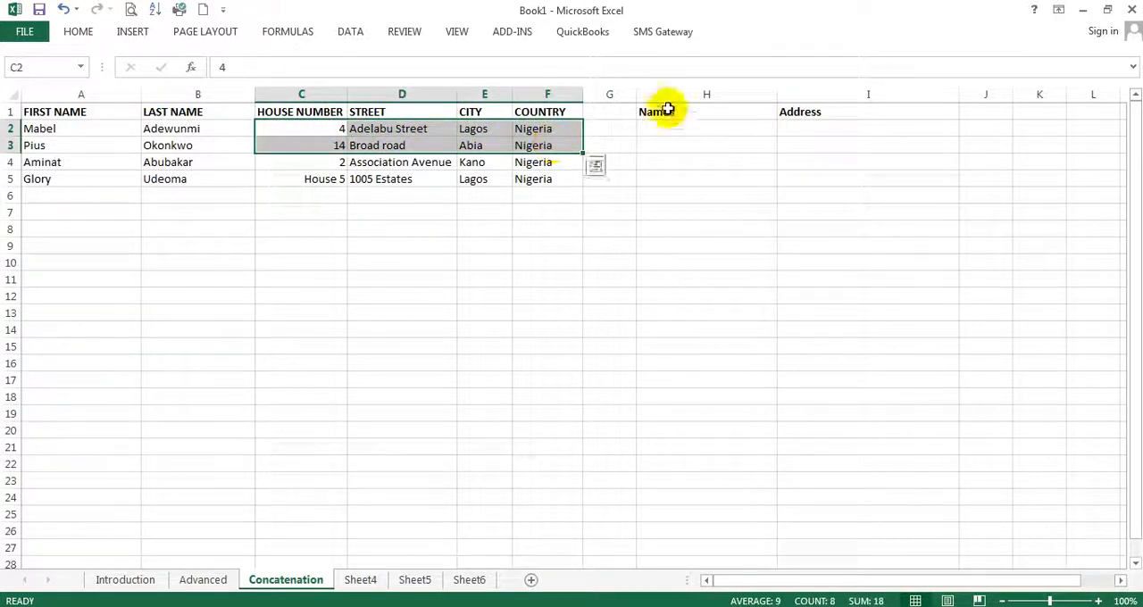
left_click(800, 129)
Start a CONCATENATE formula in cell H2 under Names
left_click(680, 126)
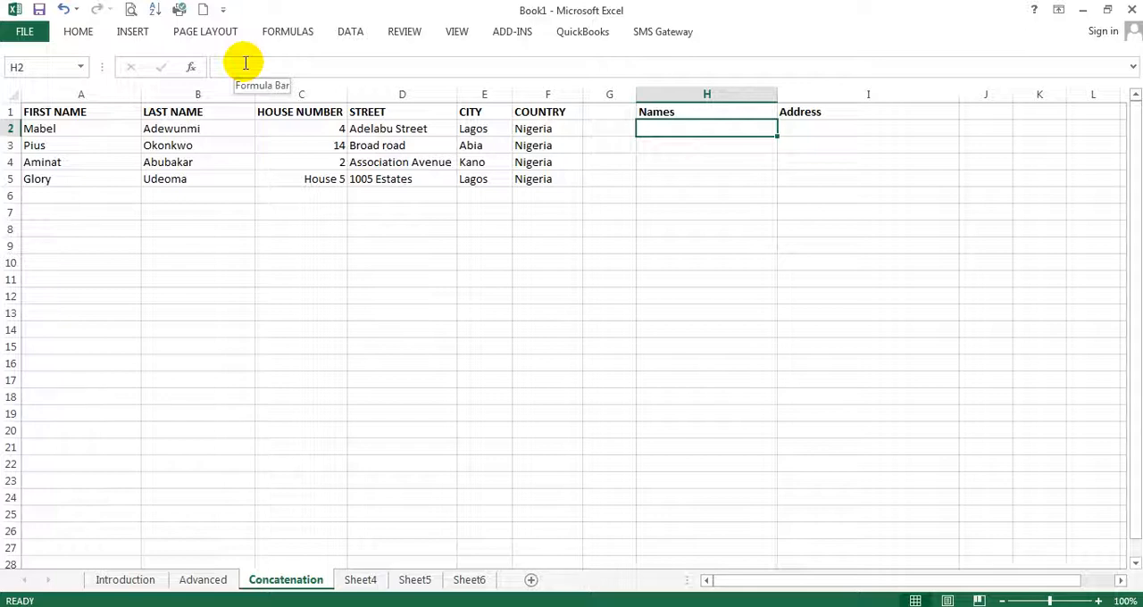
left_click(246, 65)
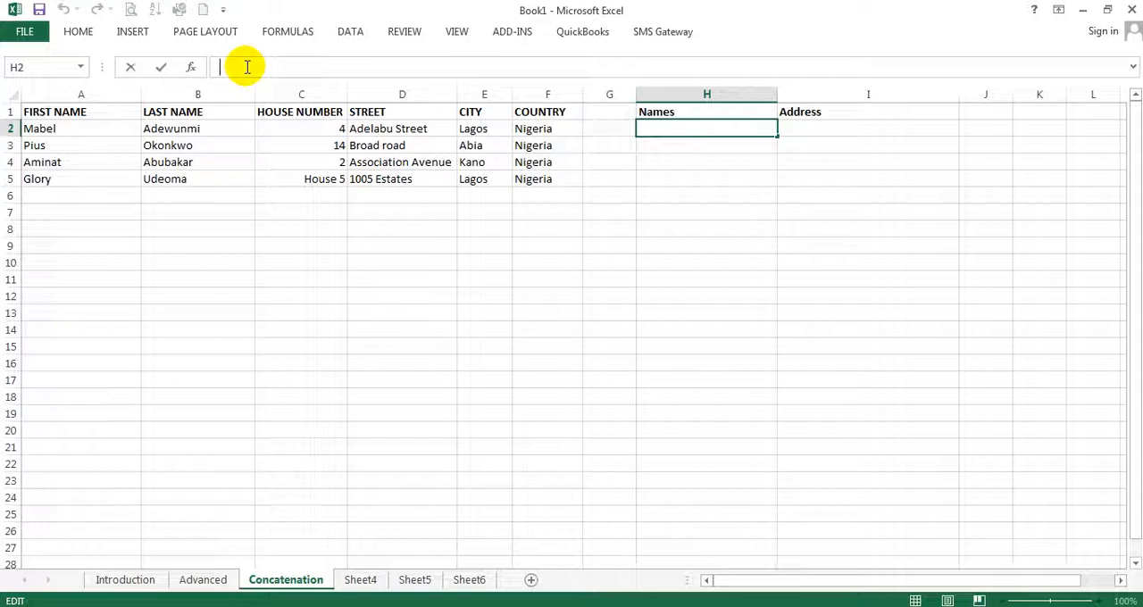
type("=")
type("cont")
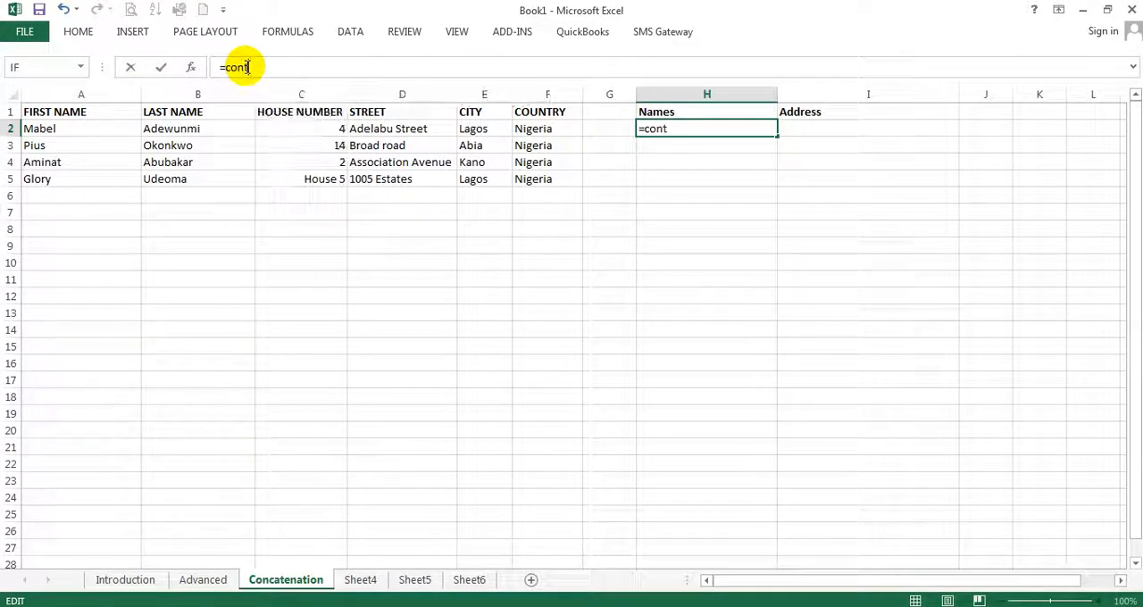
key("BackSpace")
key("BackSpace")
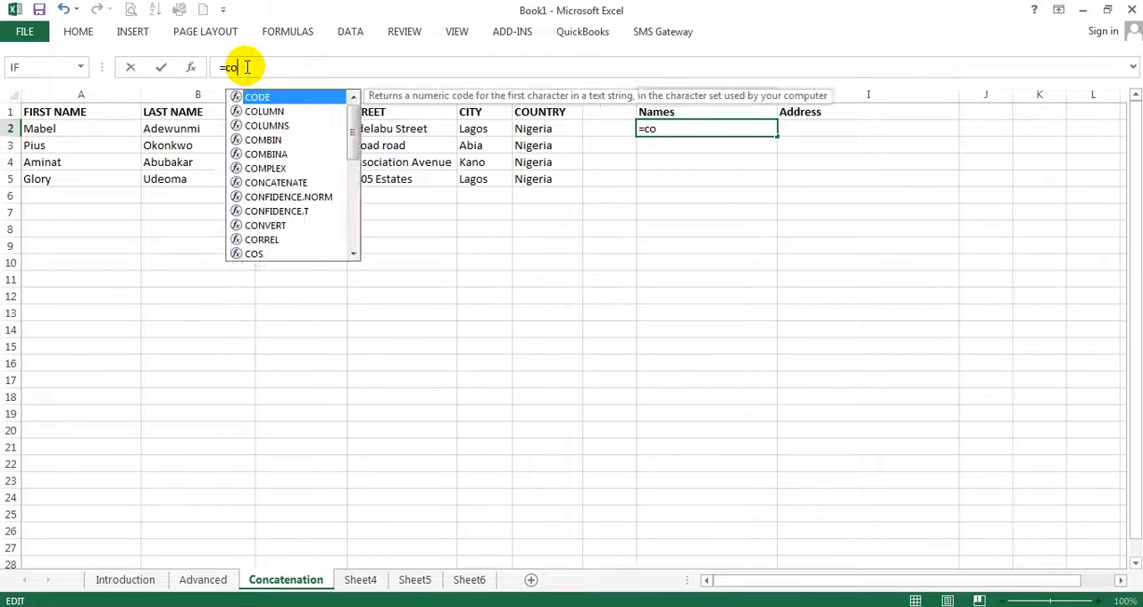
type("nc")
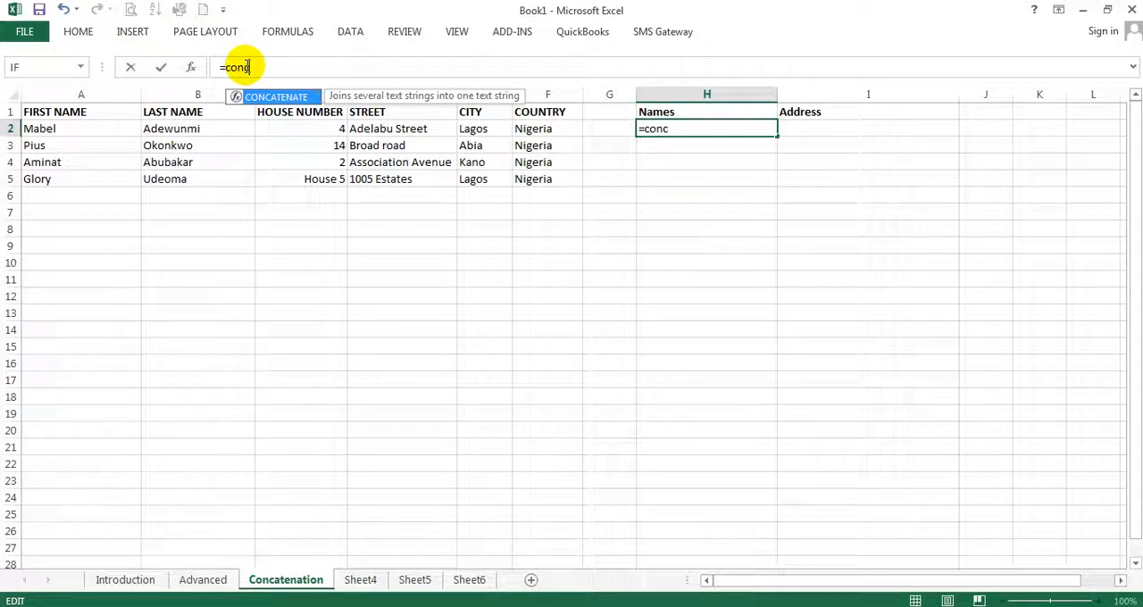
double_click(279, 98)
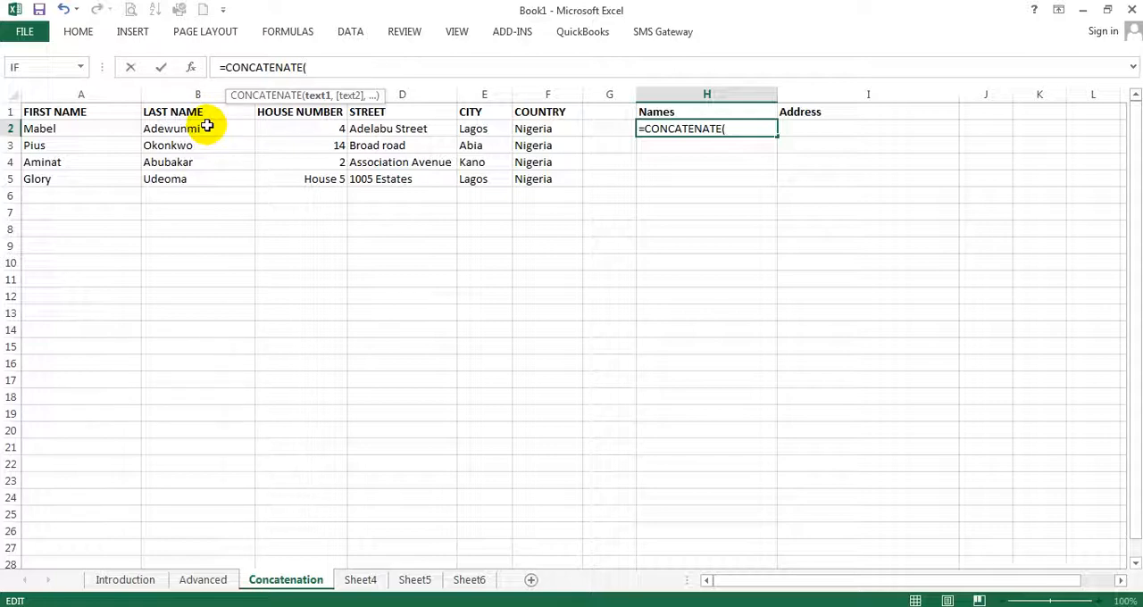
Complete the H2 formula with A2 and B2 as its arguments, giving =CONCATENATE(A2,B2)
left_click(91, 129)
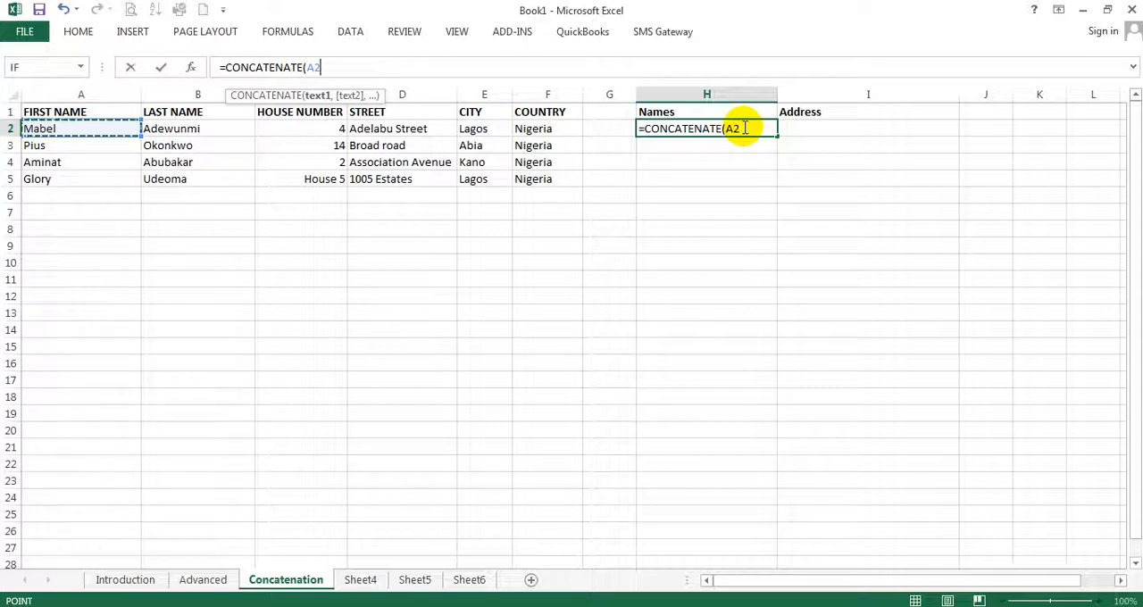
left_click(745, 128)
type(",")
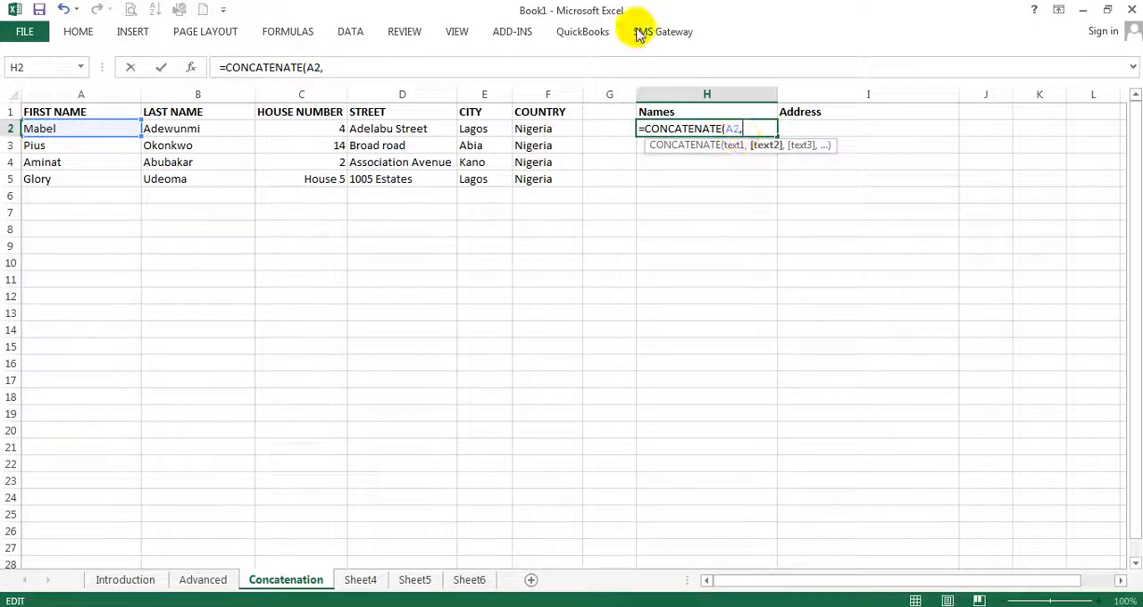
left_click(191, 129)
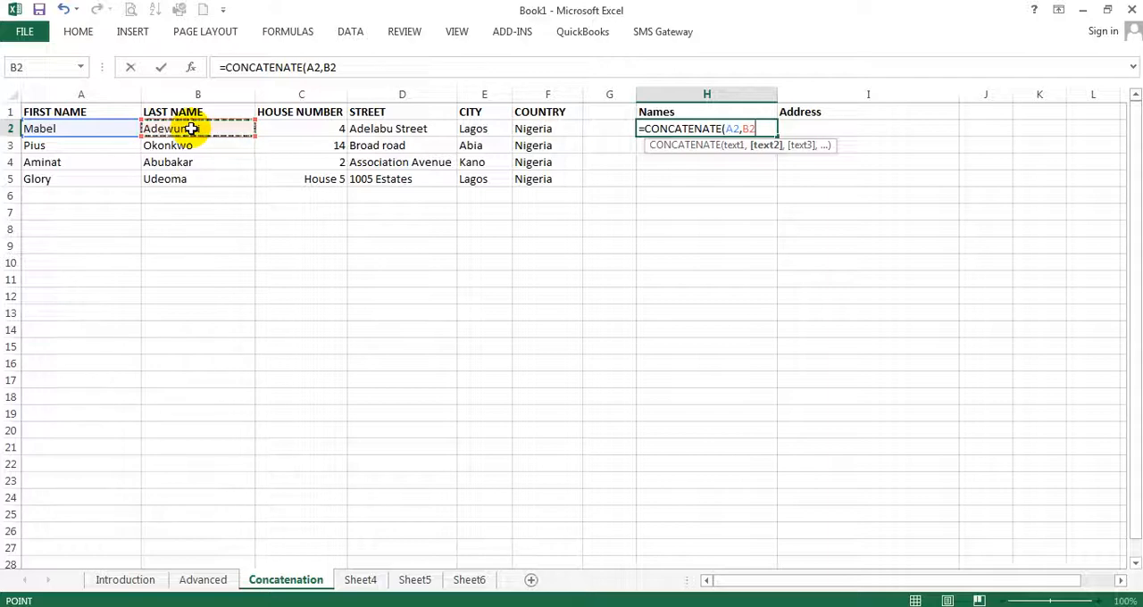
type(")")
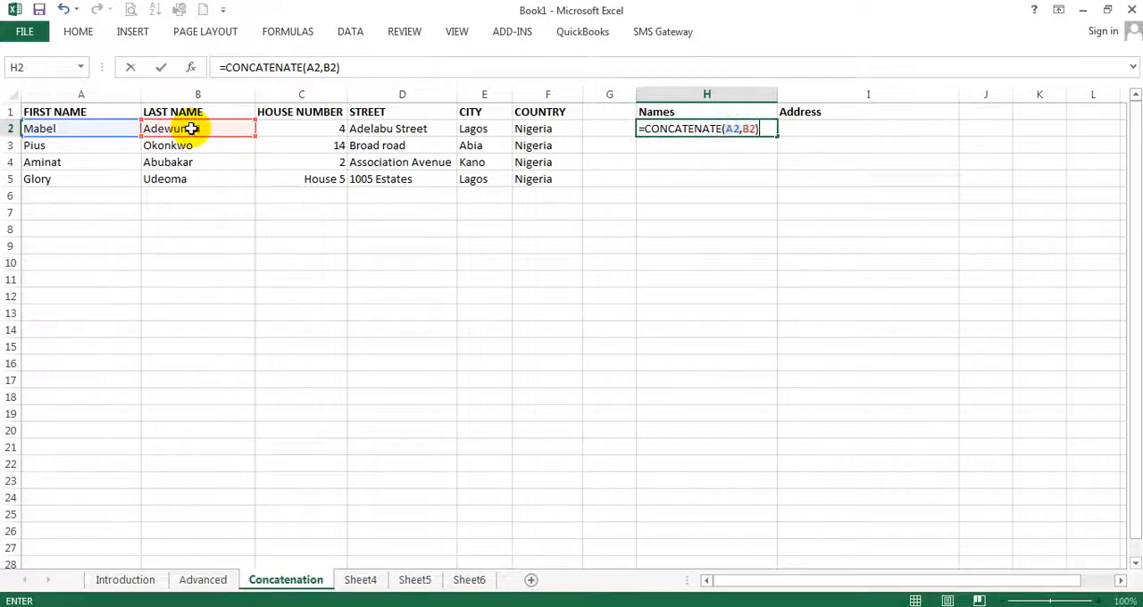
key("Return")
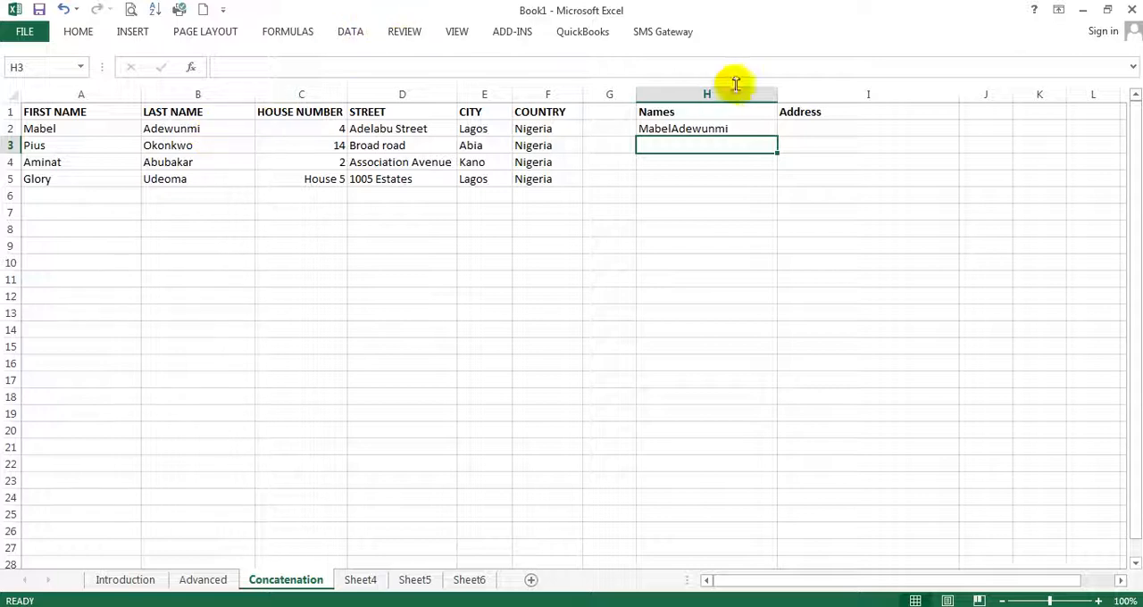
left_click(720, 127)
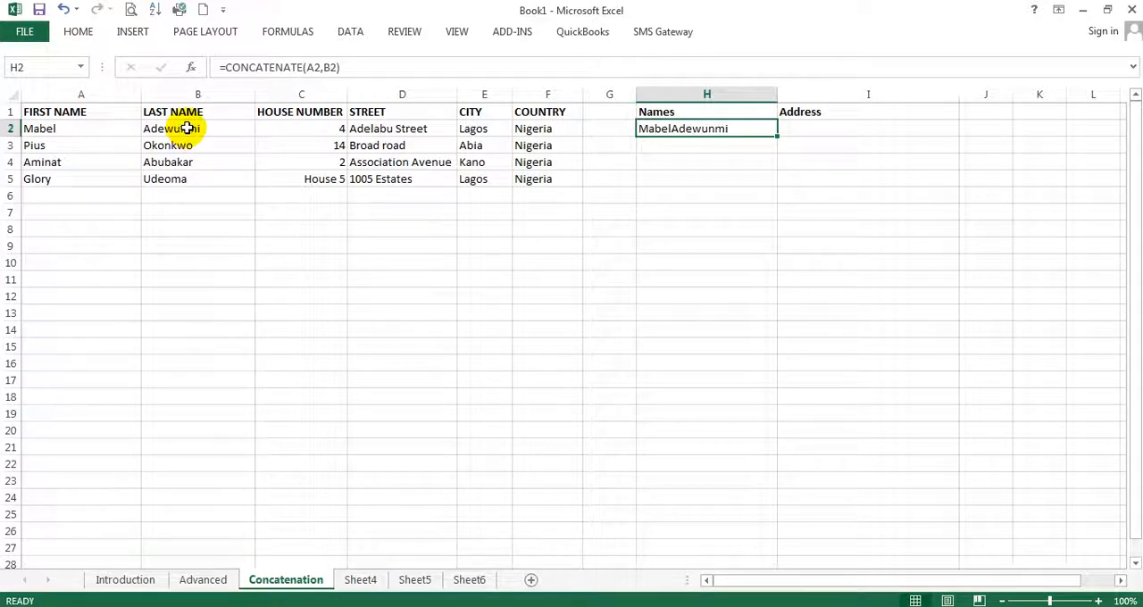
Enter =CONCATENATE(A3," ",B3) in cell H3 to join the first and last names with a space
left_click(732, 143)
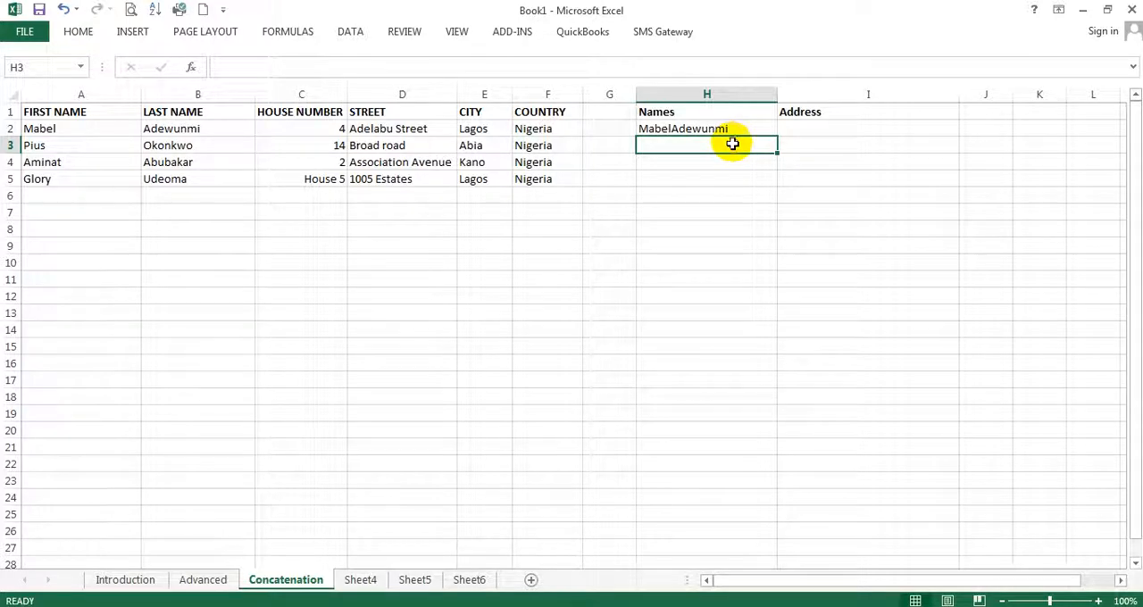
type("=")
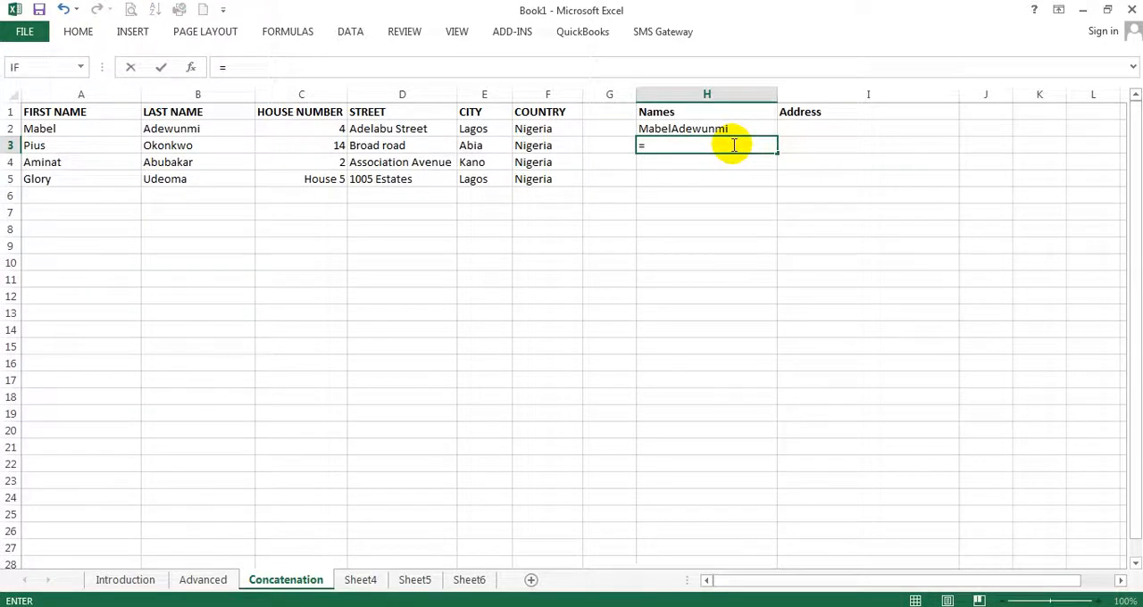
type("con")
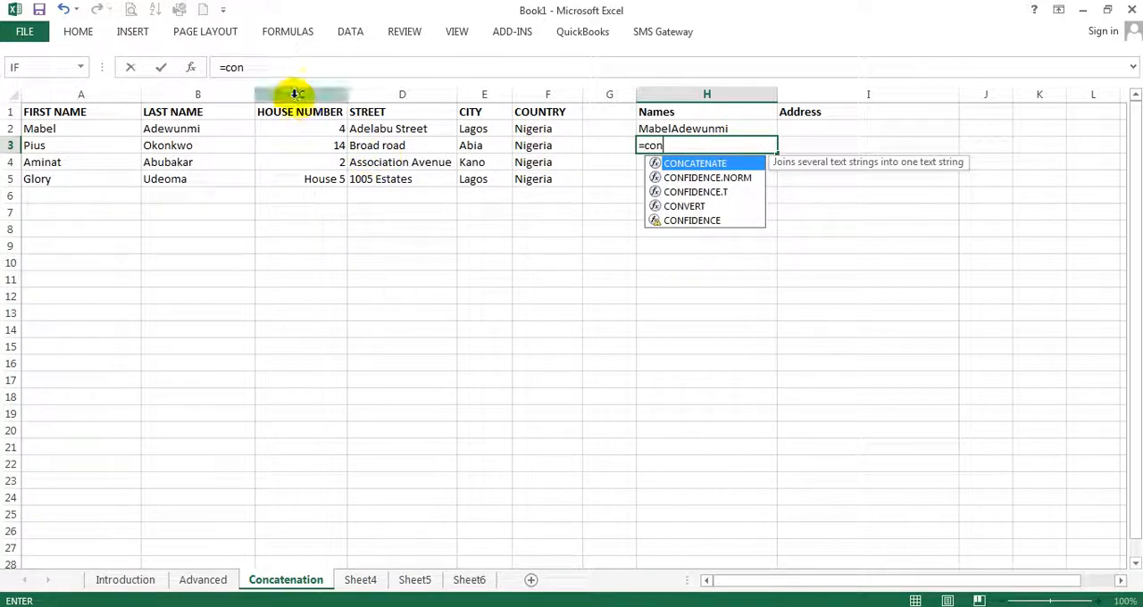
double_click(715, 162)
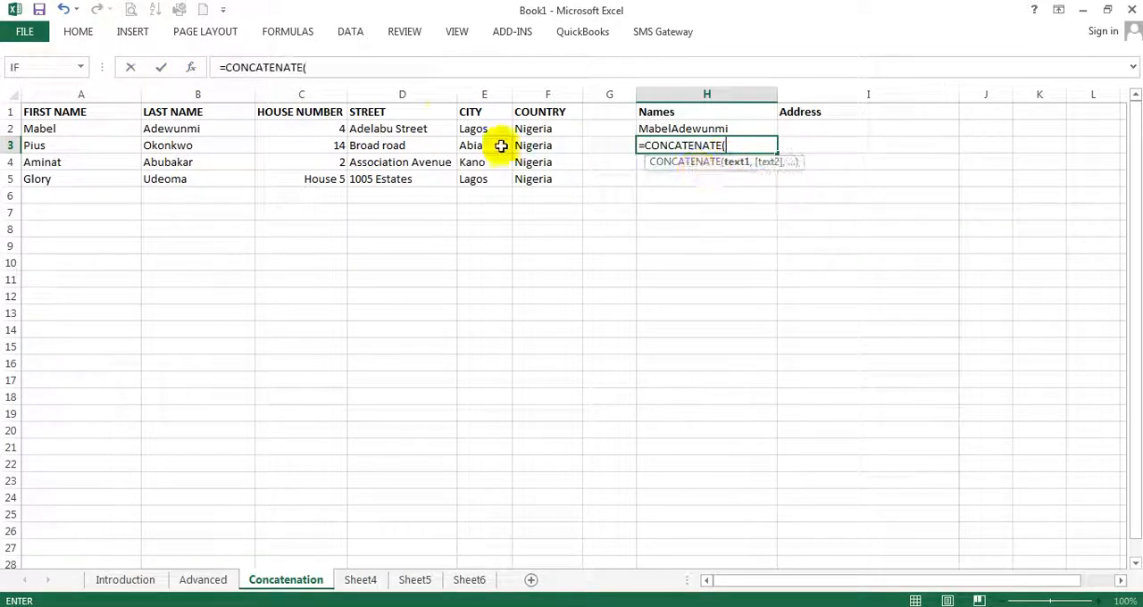
left_click(81, 145)
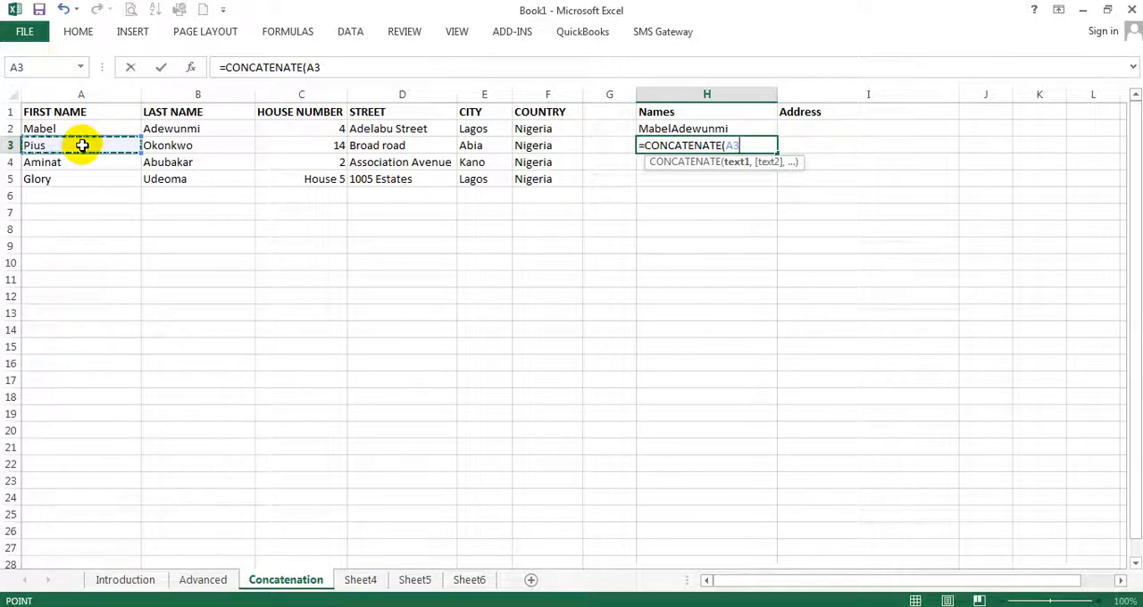
type(",")
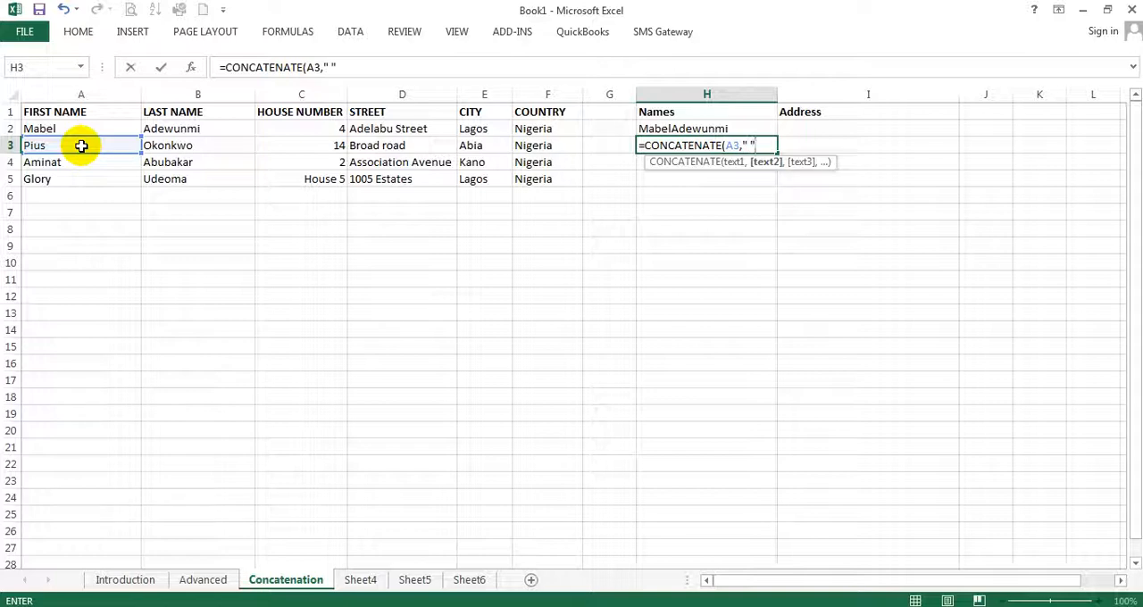
type(",")
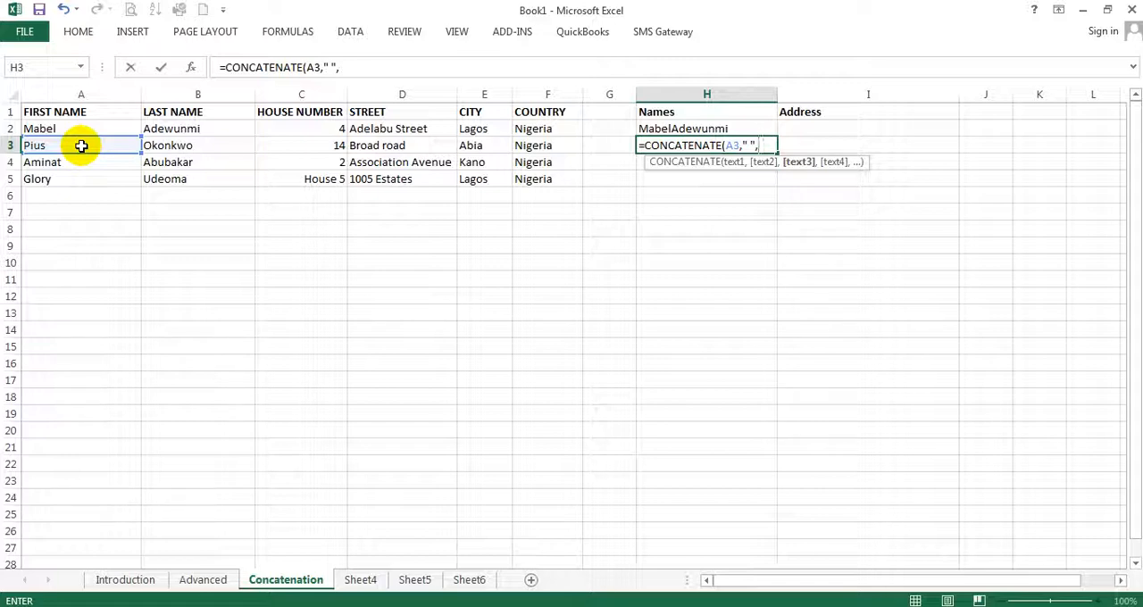
left_click(183, 145)
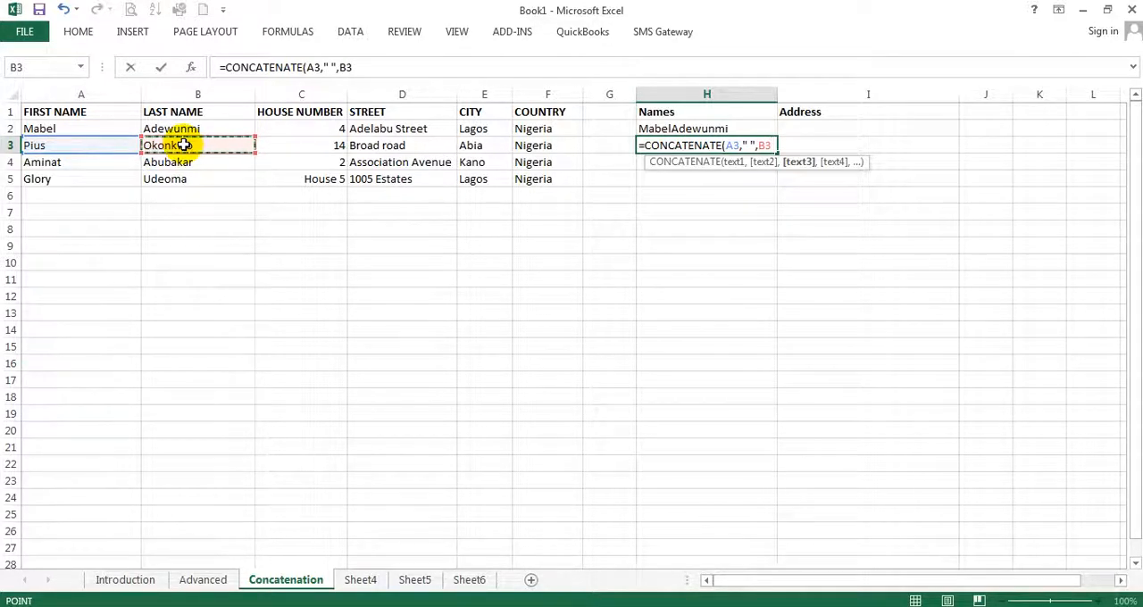
type(")")
key("Return")
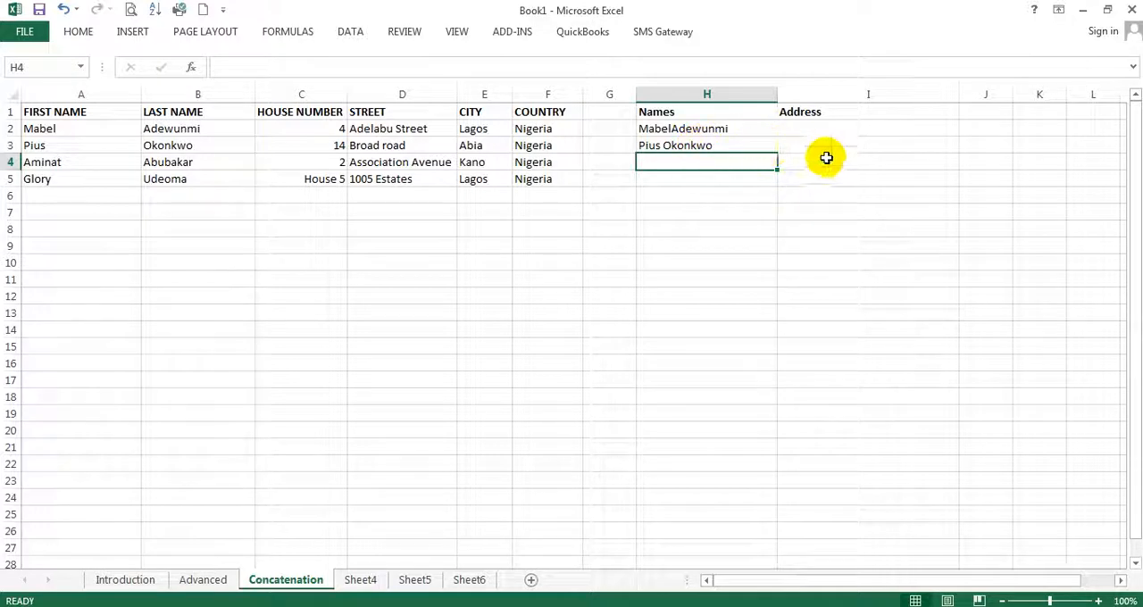
Start a CONCATENATE formula in cell I2 under Address
left_click(828, 130)
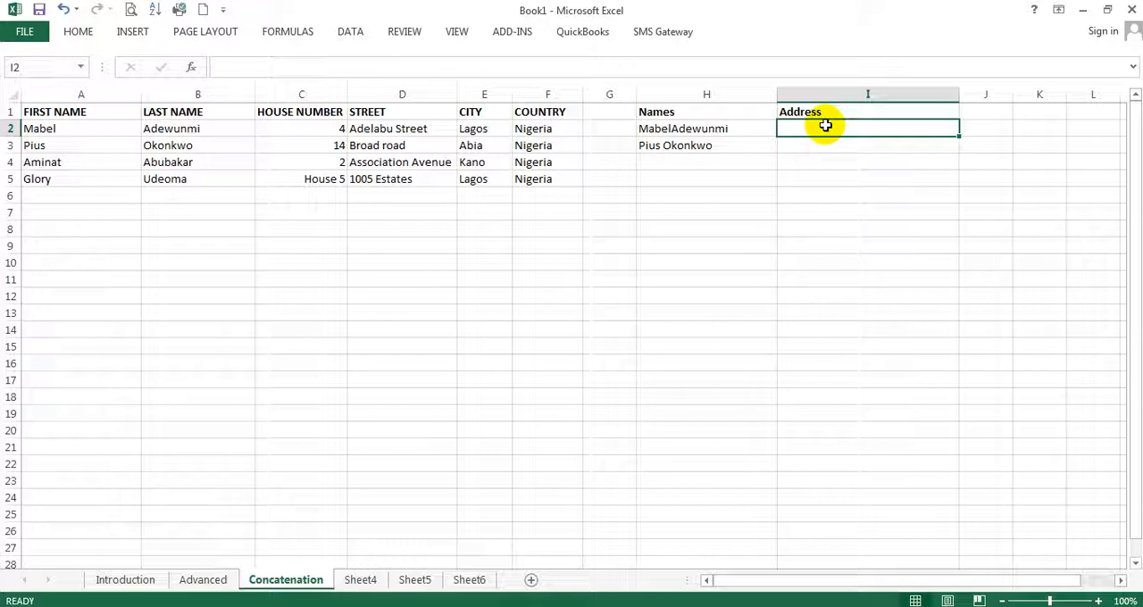
type("=con")
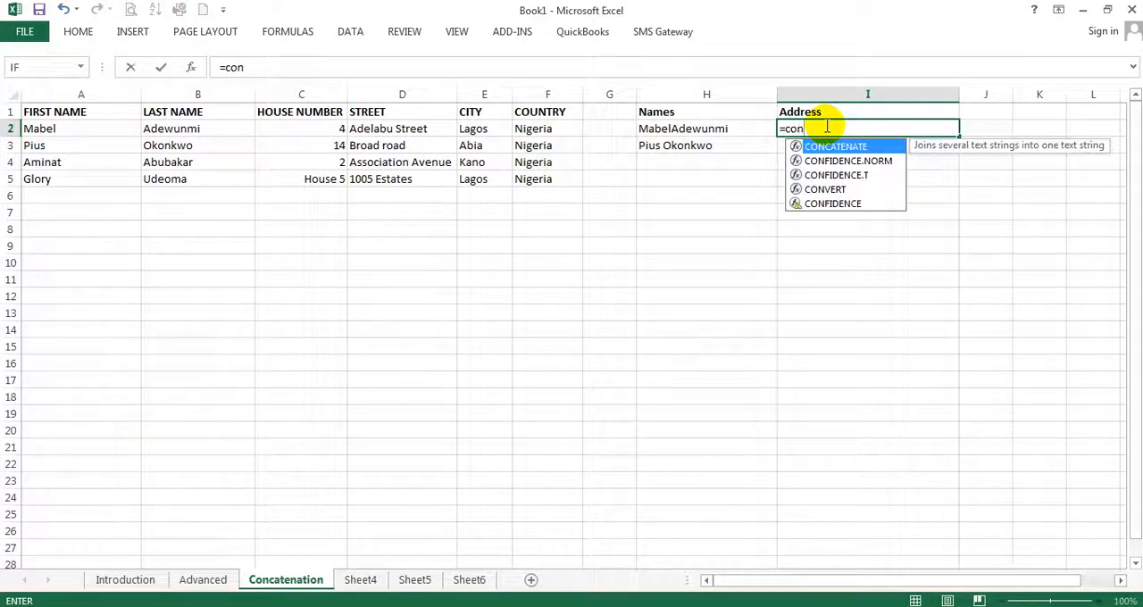
double_click(830, 147)
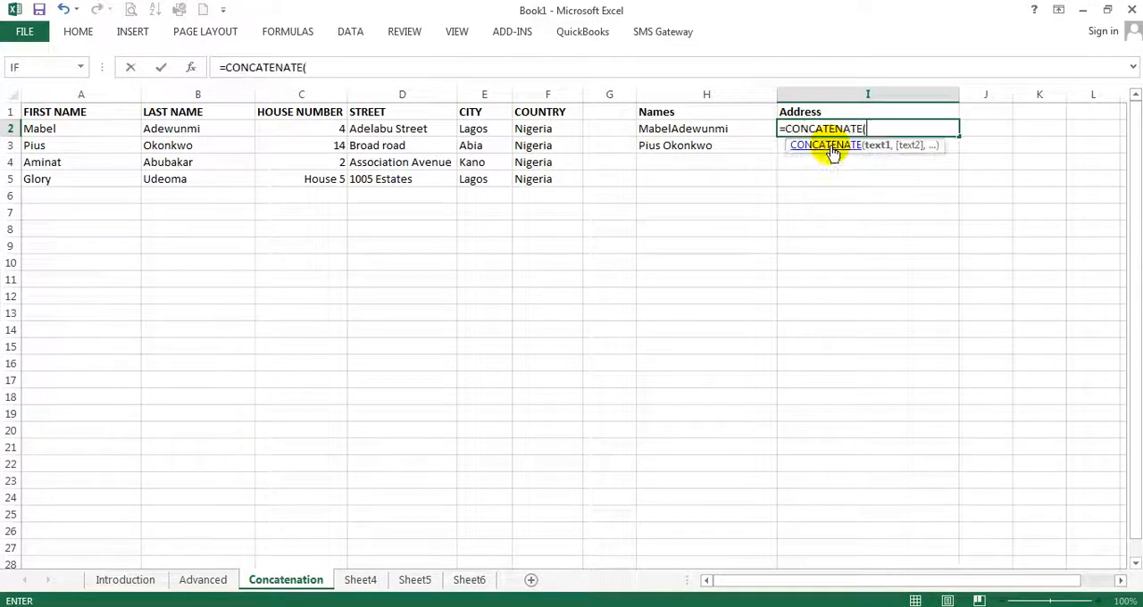
key("BackSpace")
key("BackSpace")
key("BackSpace")
key("BackSpace")
key("BackSpace")
key("BackSpace")
key("BackSpace")
key("BackSpace")
key("BackSpace")
key("BackSpace")
key("BackSpace")
key("BackSpace")
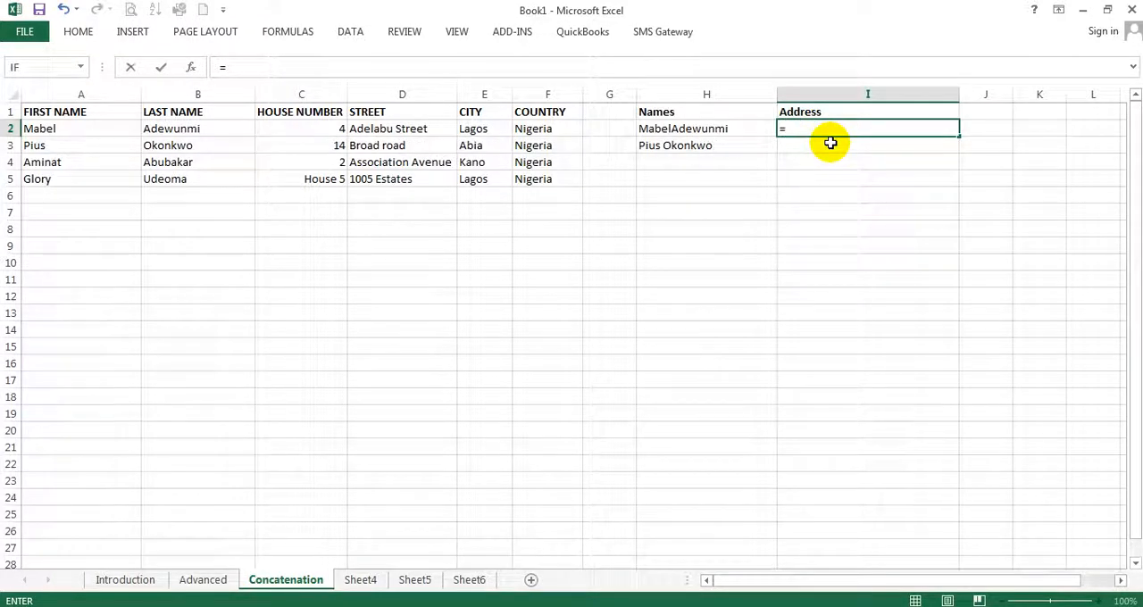
type("CONCATENANTE")
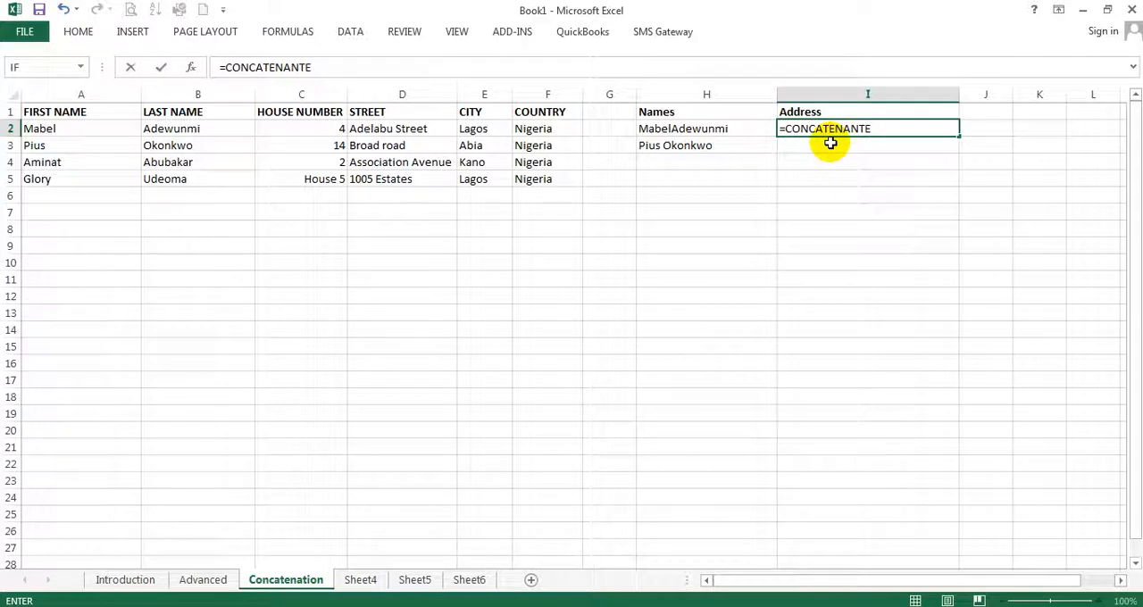
key("BackSpace")
key("BackSpace")
key("BackSpace")
type("TE")
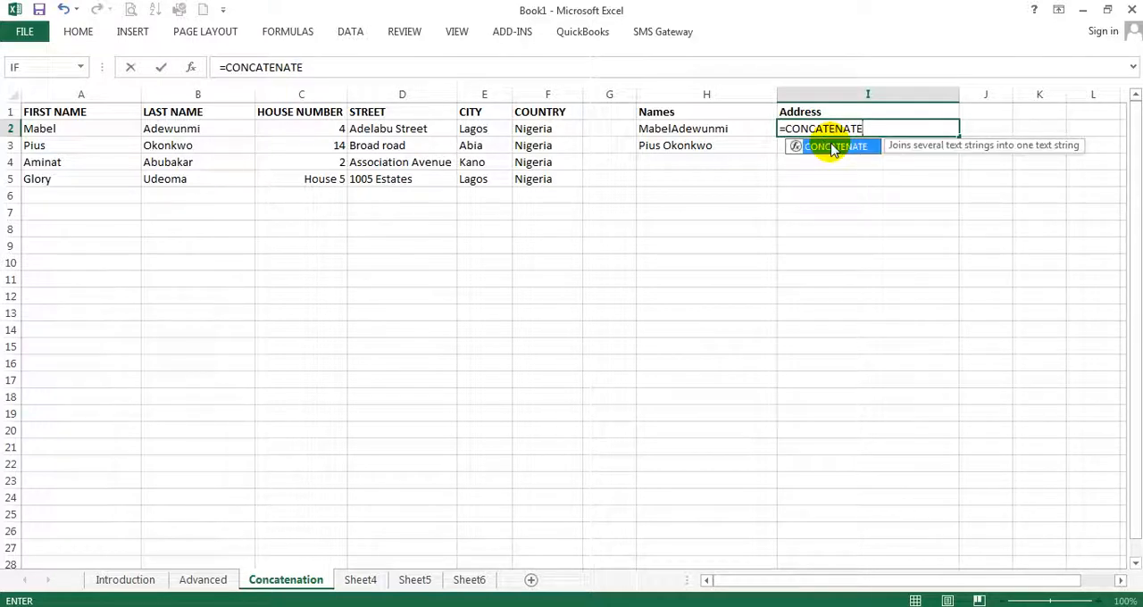
double_click(833, 148)
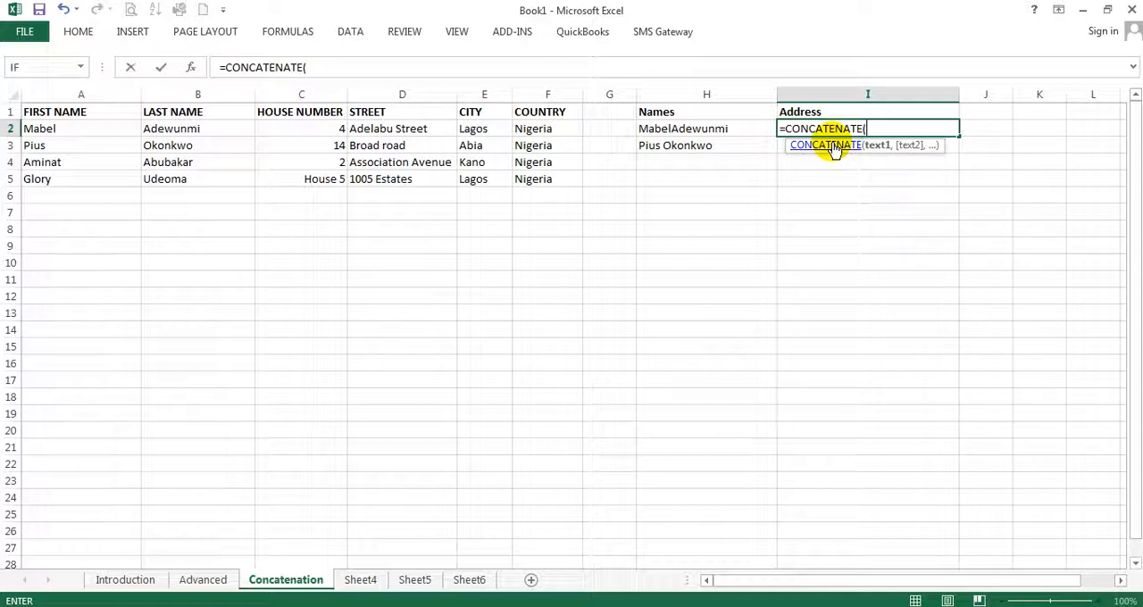
Add C2, a quoted comma ",", a quoted space " " and D2 as the first arguments of the I2 formula
left_click(334, 130)
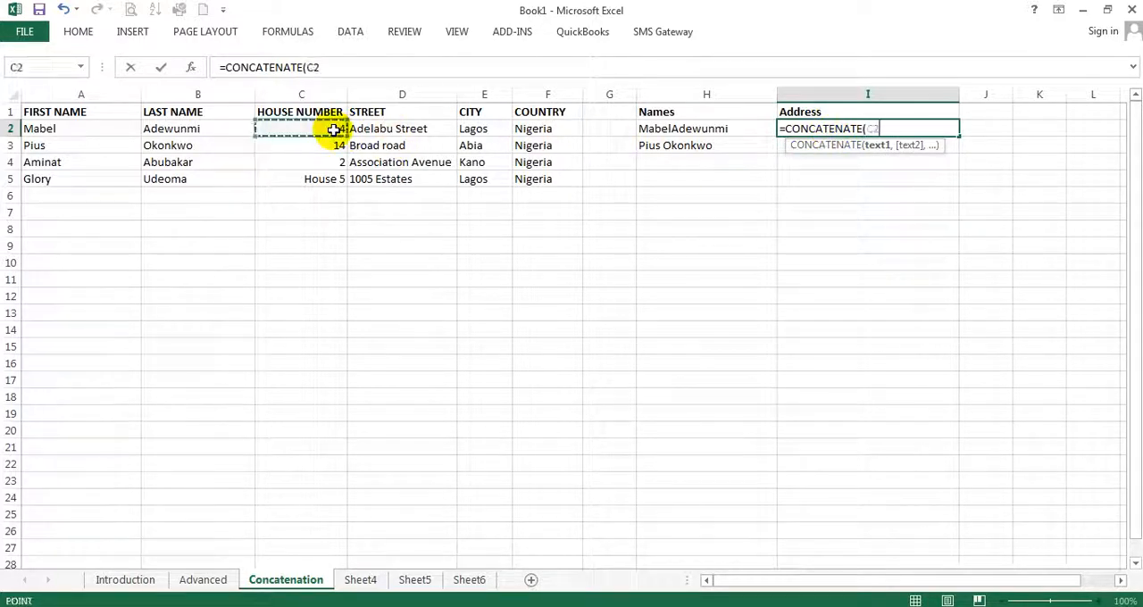
type(",")
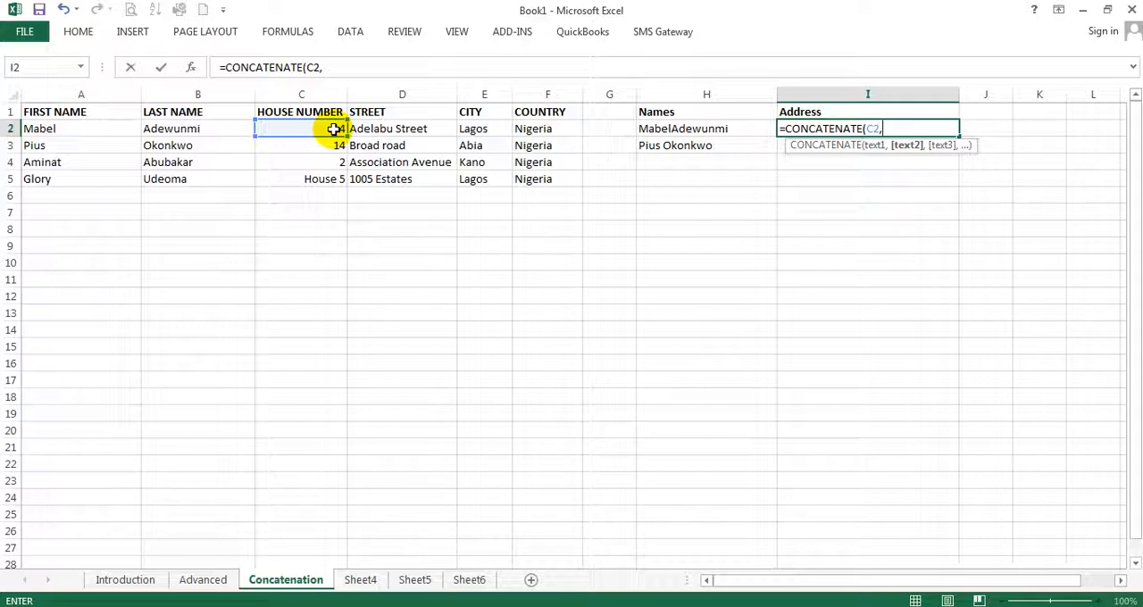
type("\",")
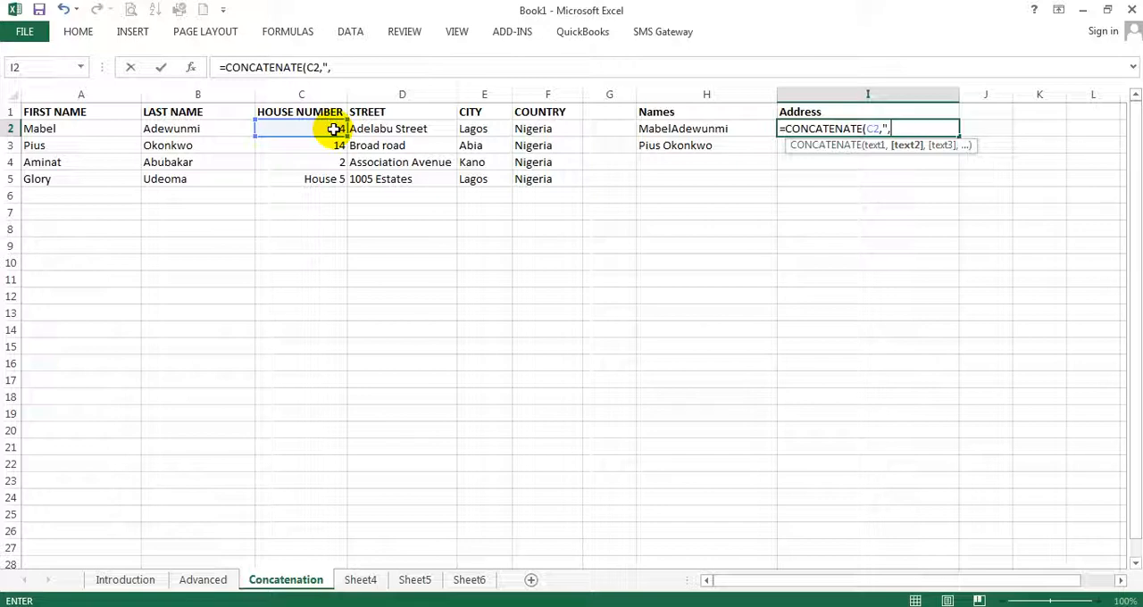
type("\",")
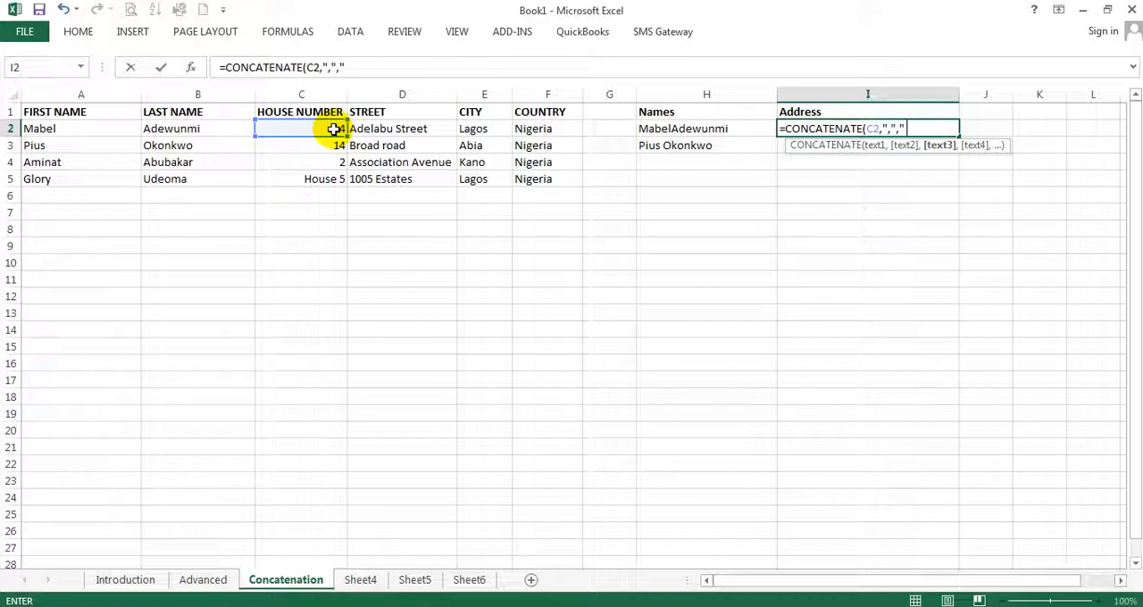
type("\"")
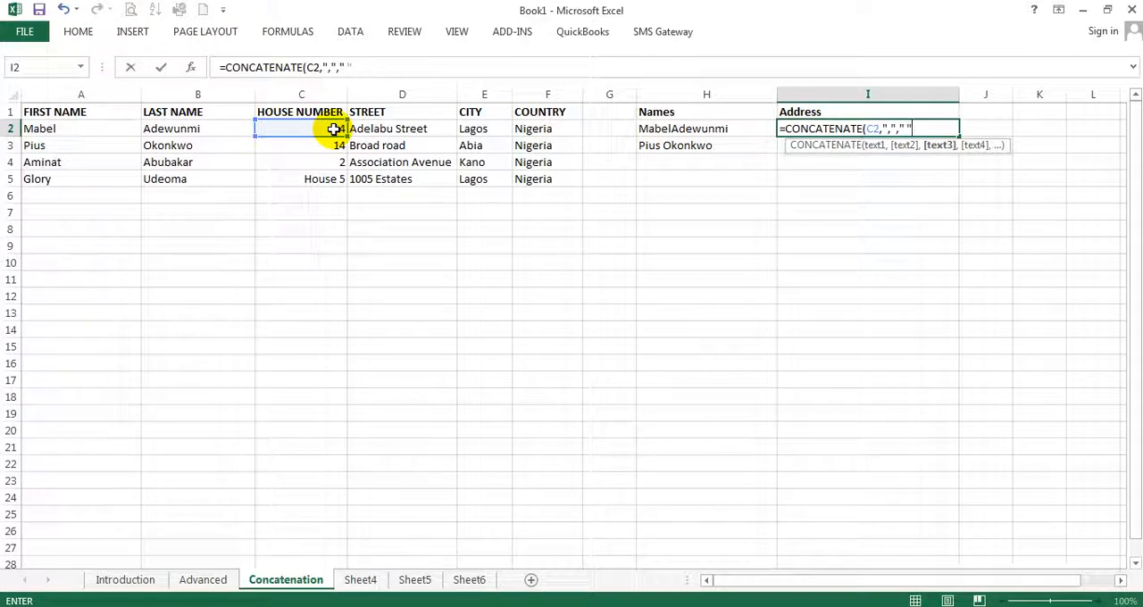
type(",")
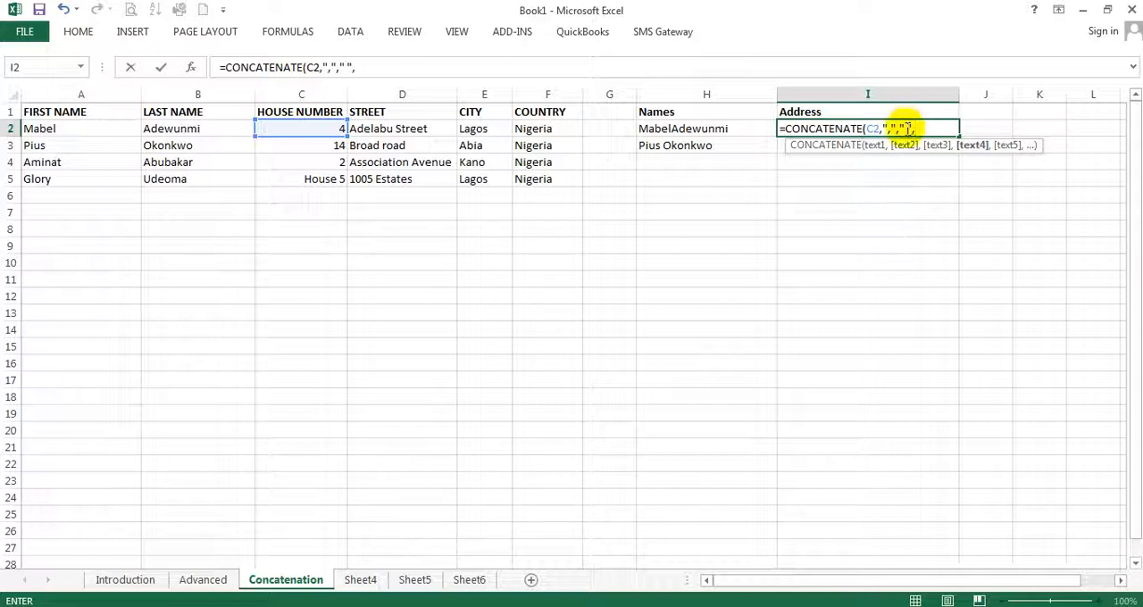
left_click(405, 129)
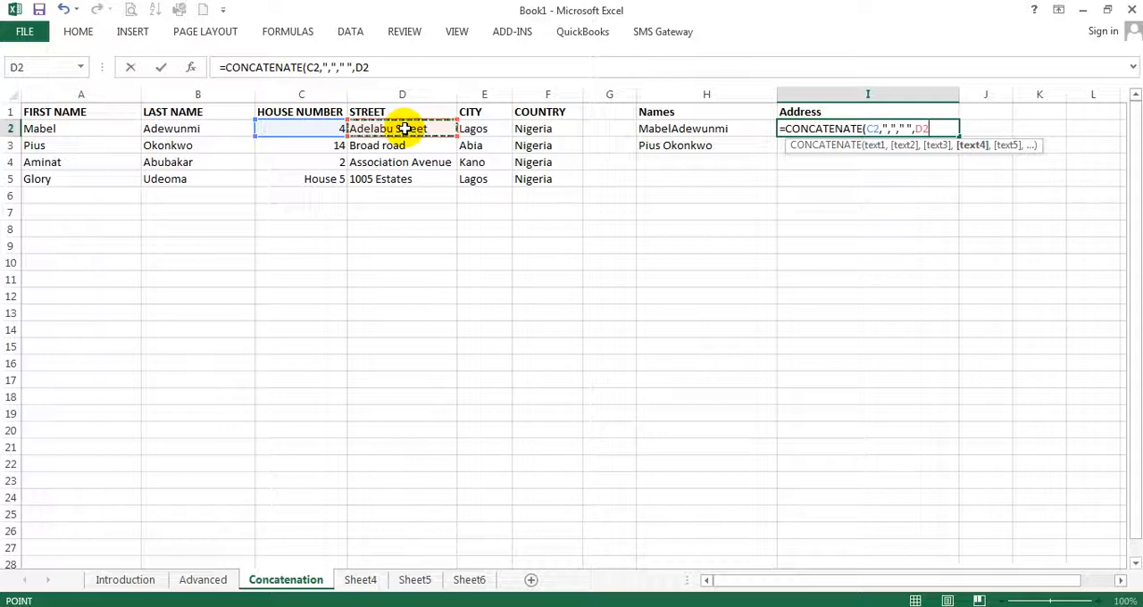
Extend the I2 formula after D2 with the separators "," and " " followed by the city cell E2
type(",")
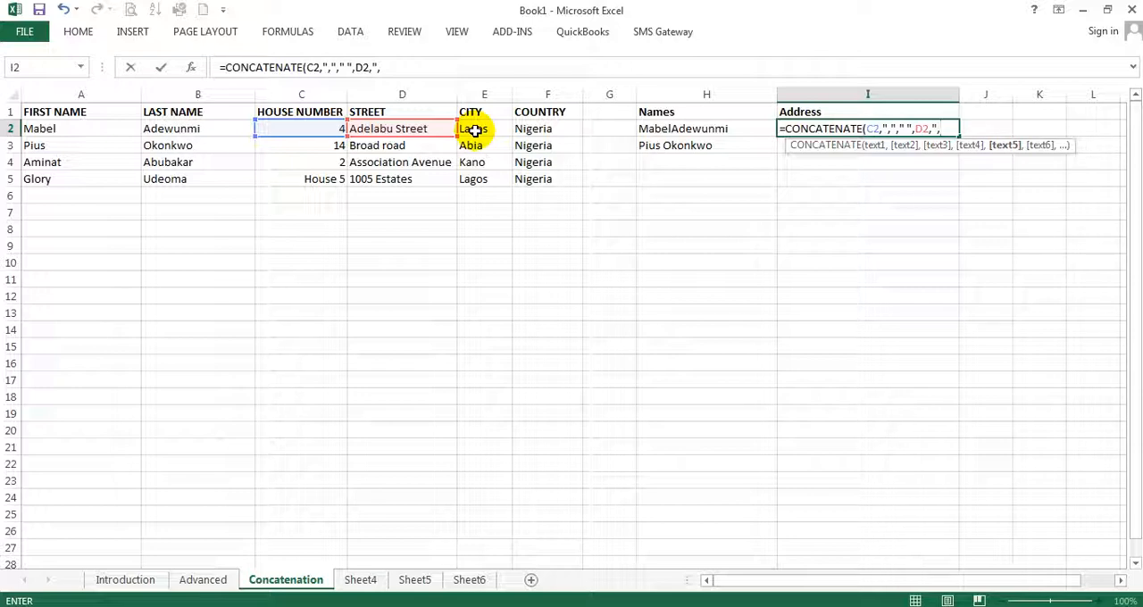
type("\"")
type(",")
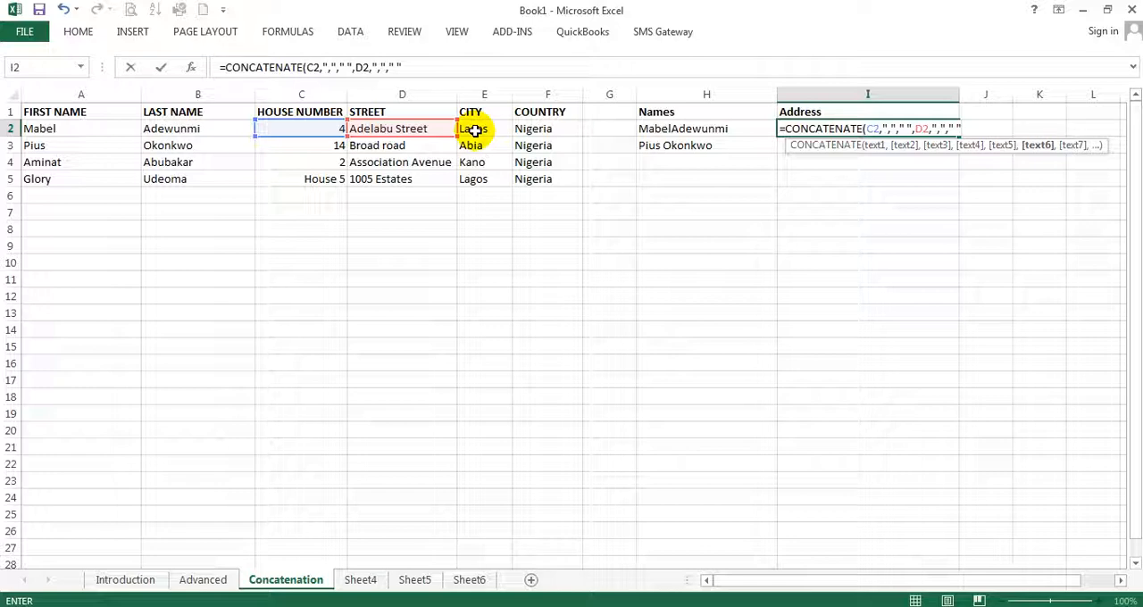
type(",")
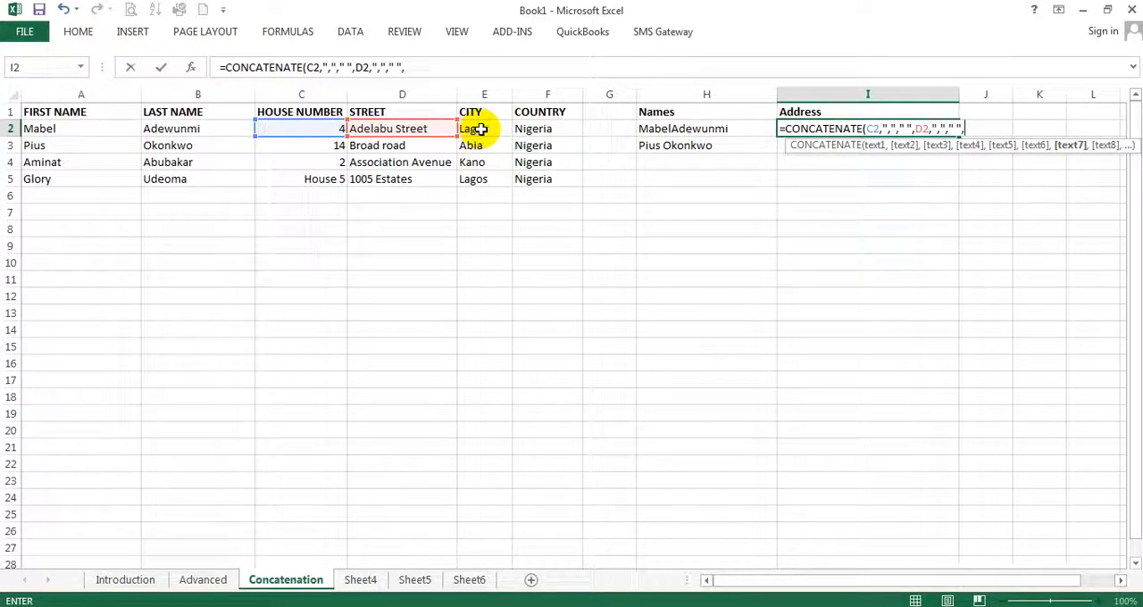
left_click(480, 130)
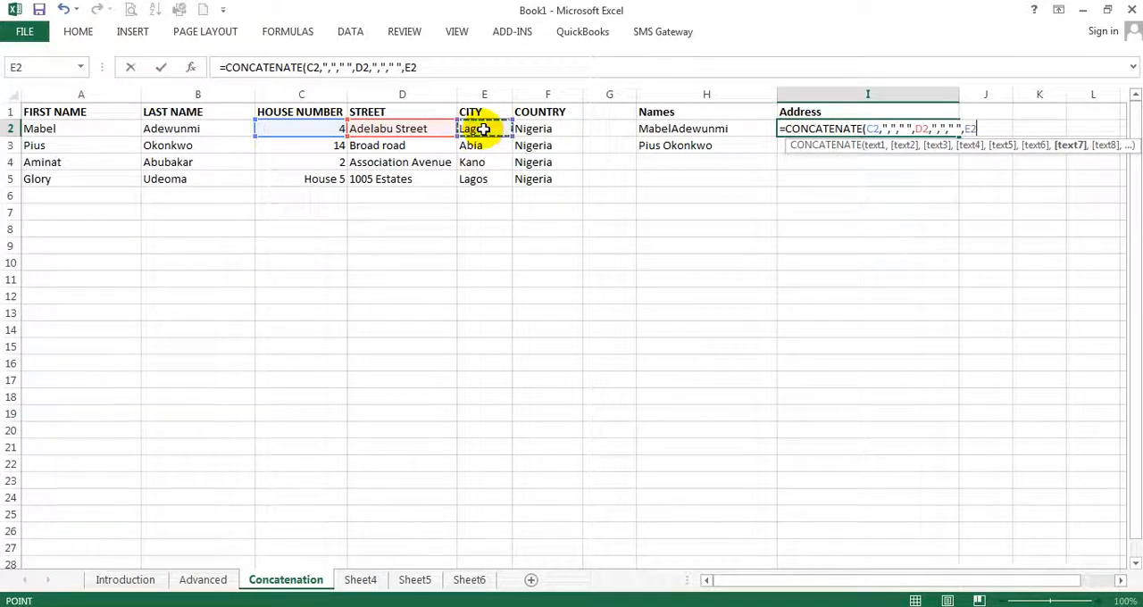
Complete the I2 formula with ",", " " and the country cell F2, close the parenthesis and enter it
type(",")
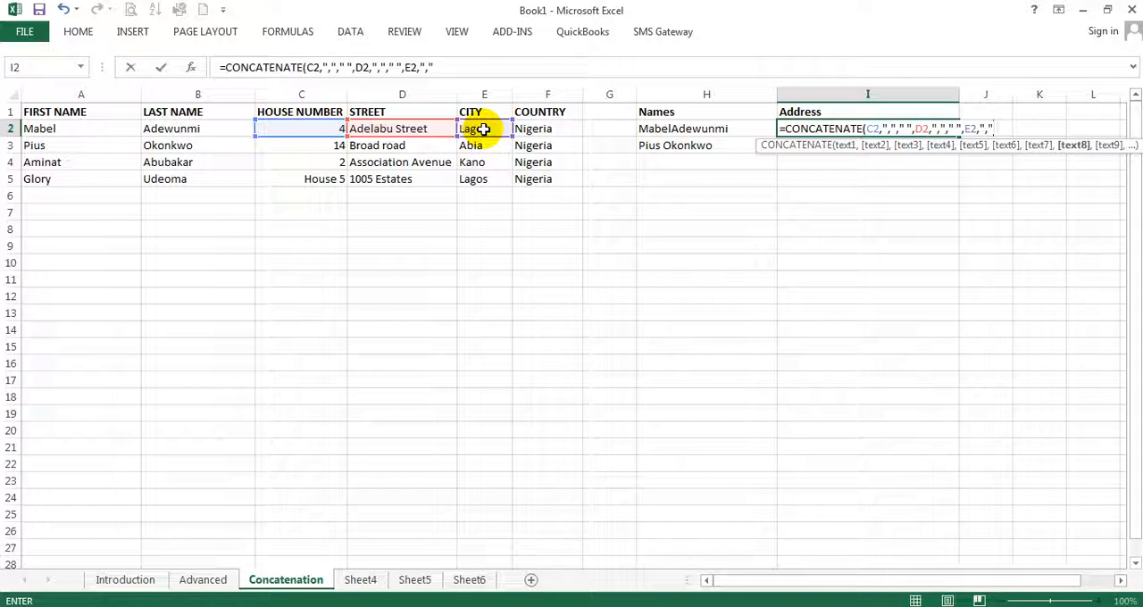
type(",")
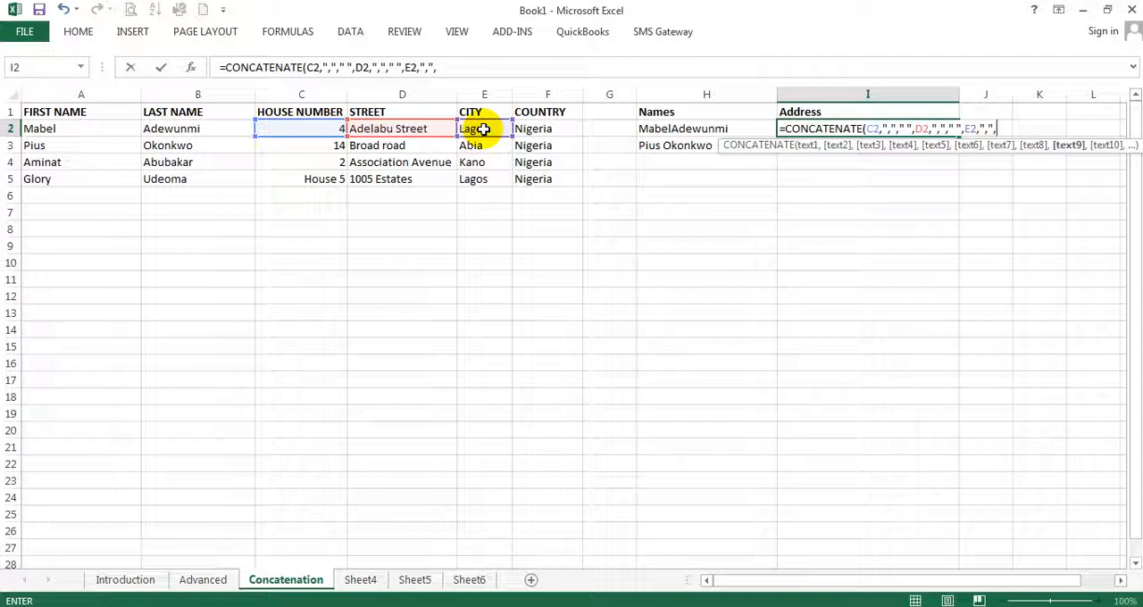
type("\" \",")
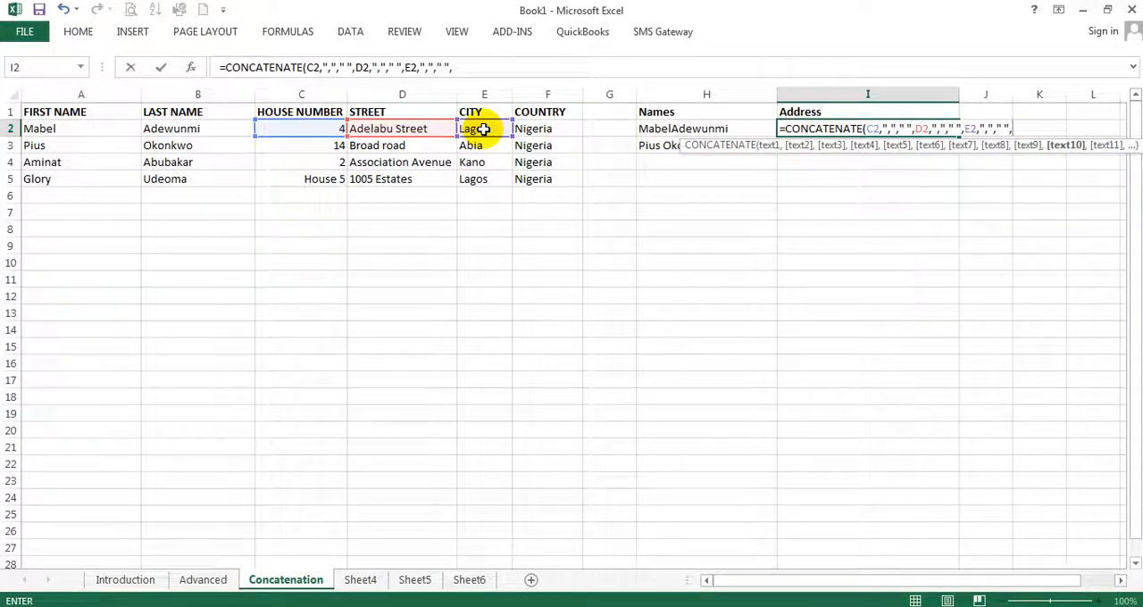
left_click(541, 130)
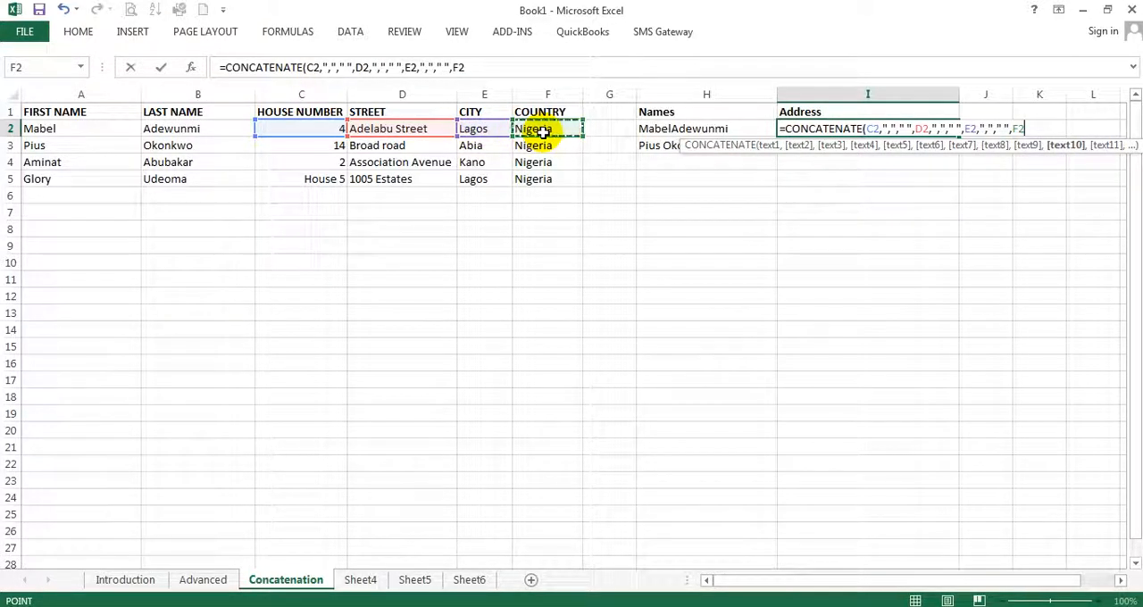
type(")")
key("Return")
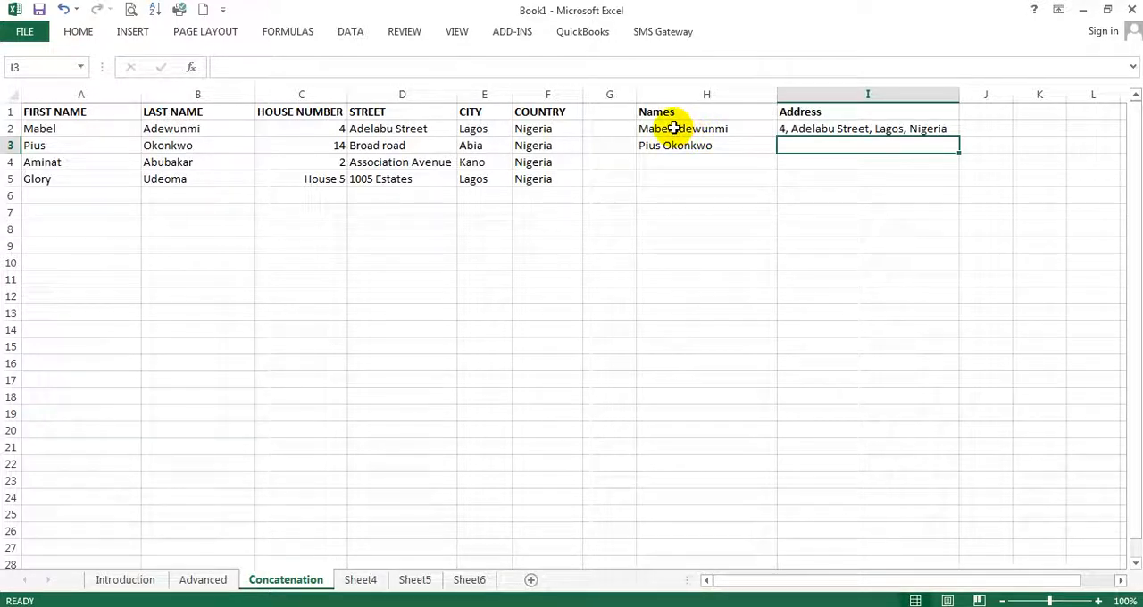
Start a CONCATENATE formula in cell H4 and open its Function Arguments dialog, placed clear of the data rows
left_click(671, 162)
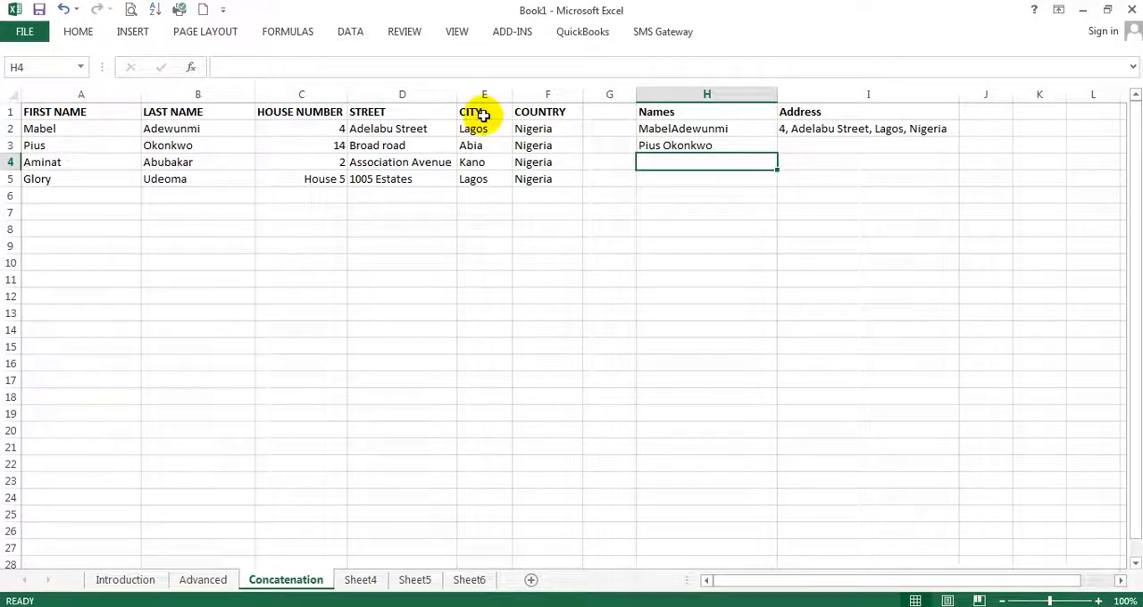
left_click(258, 64)
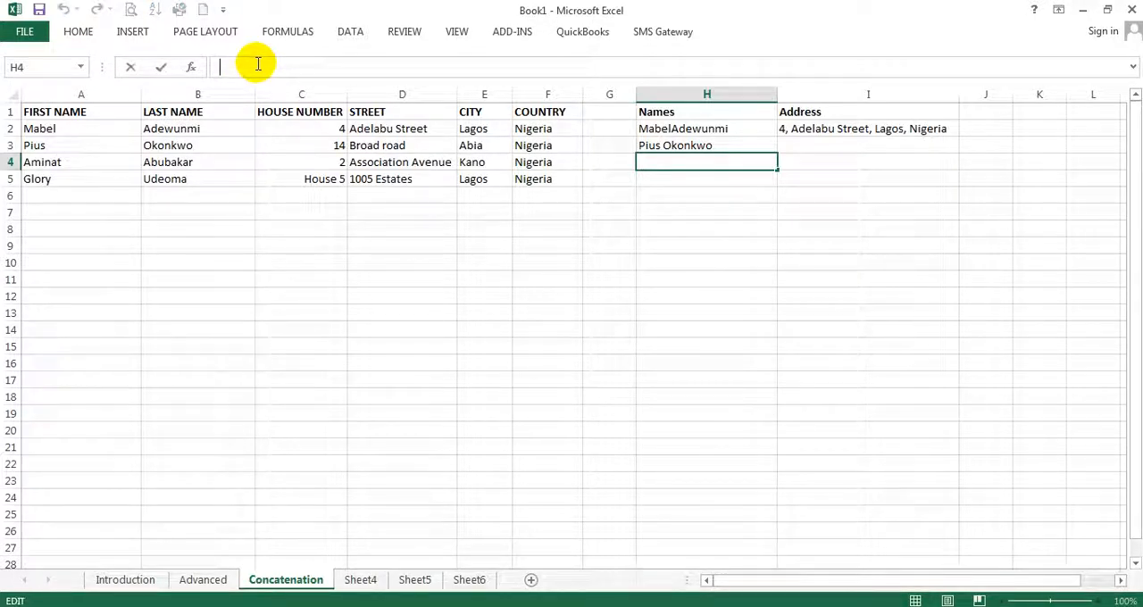
type("=")
type("CON")
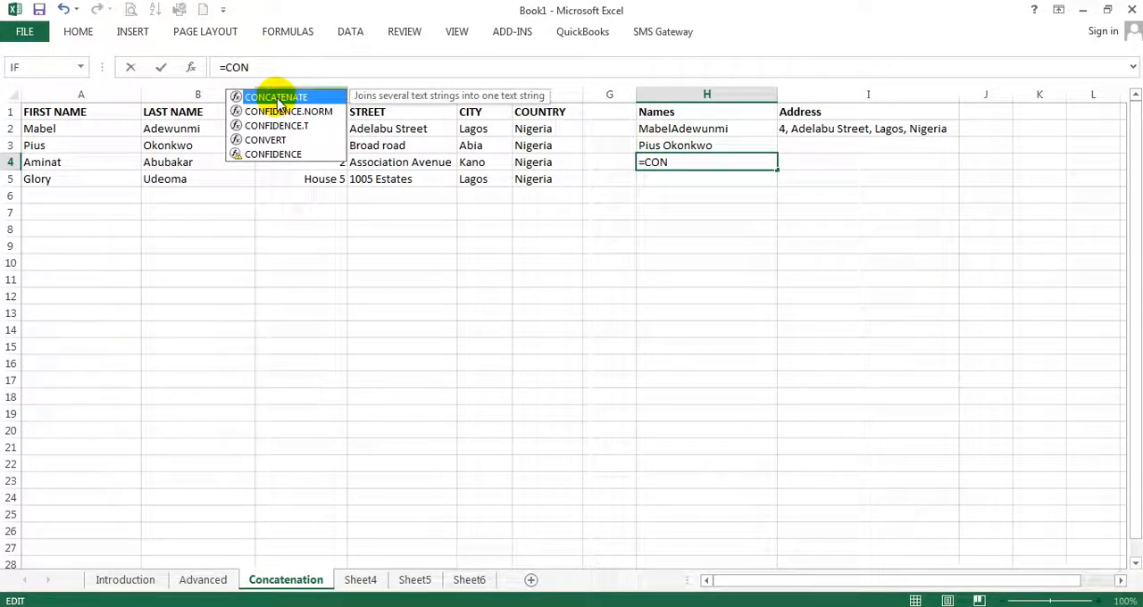
double_click(276, 97)
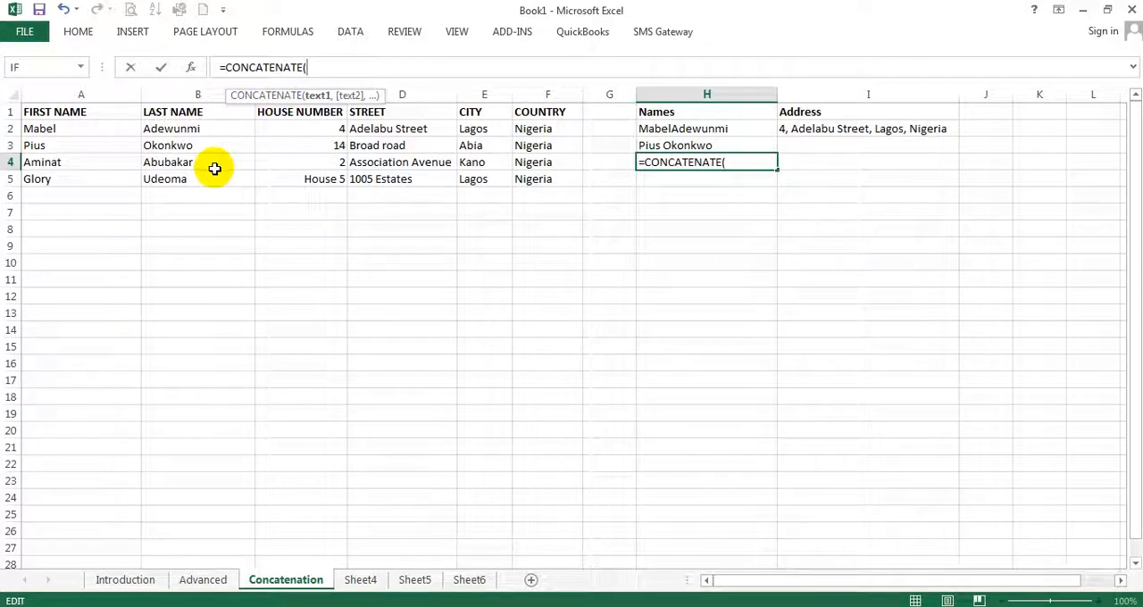
left_click(192, 70)
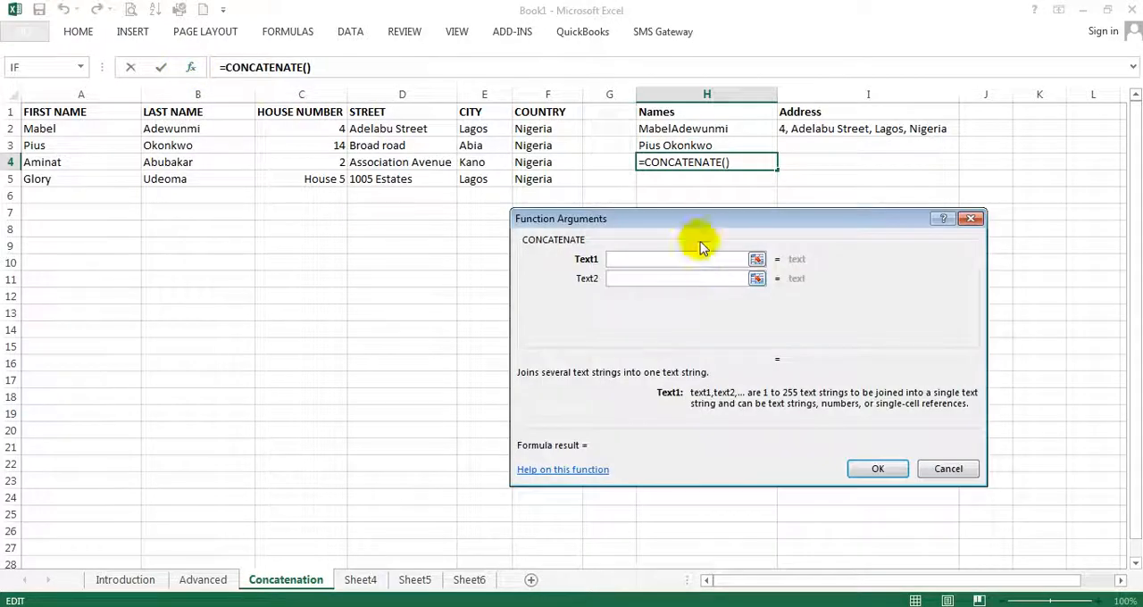
left_click_drag(704, 223, 528, 228)
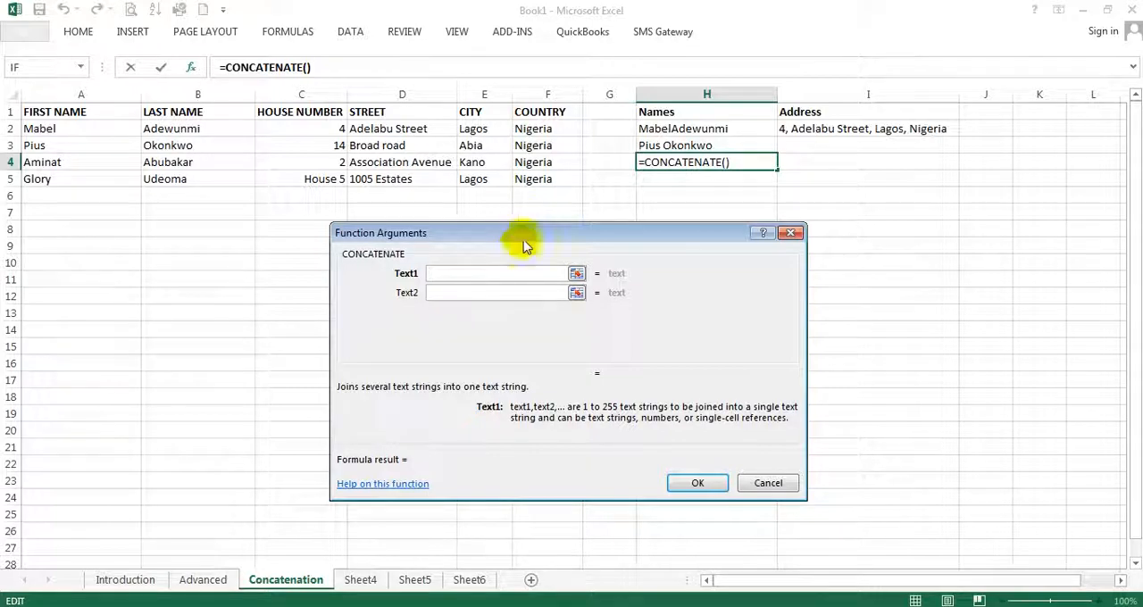
left_click_drag(492, 235, 558, 262)
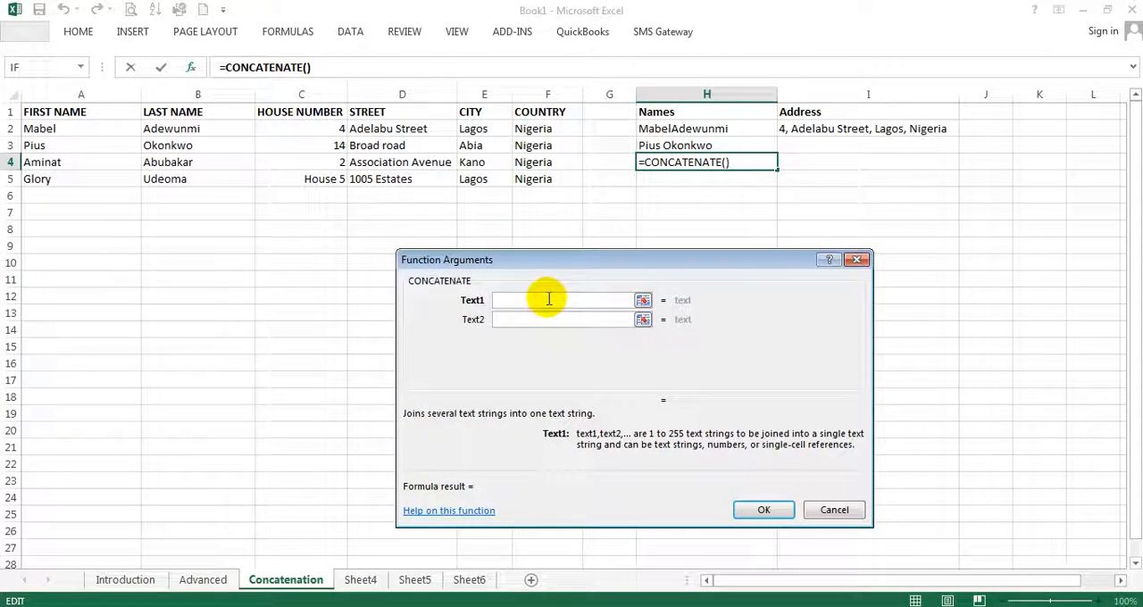
Set Text1 to A4, Text2 to " " and Text3 to B4, and confirm the H4 formula
left_click(68, 162)
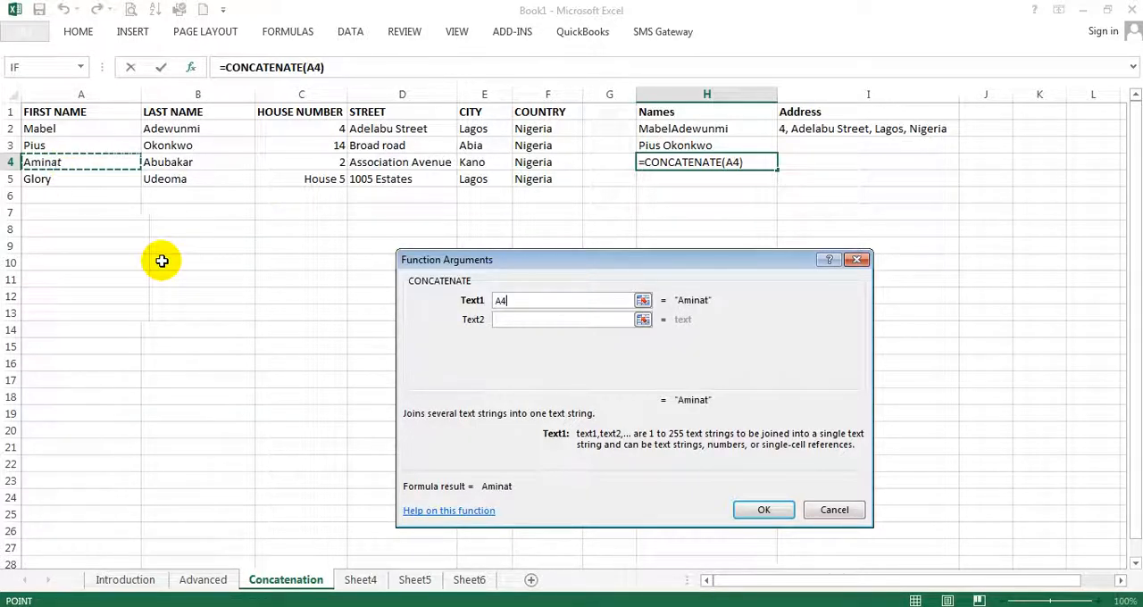
left_click(516, 320)
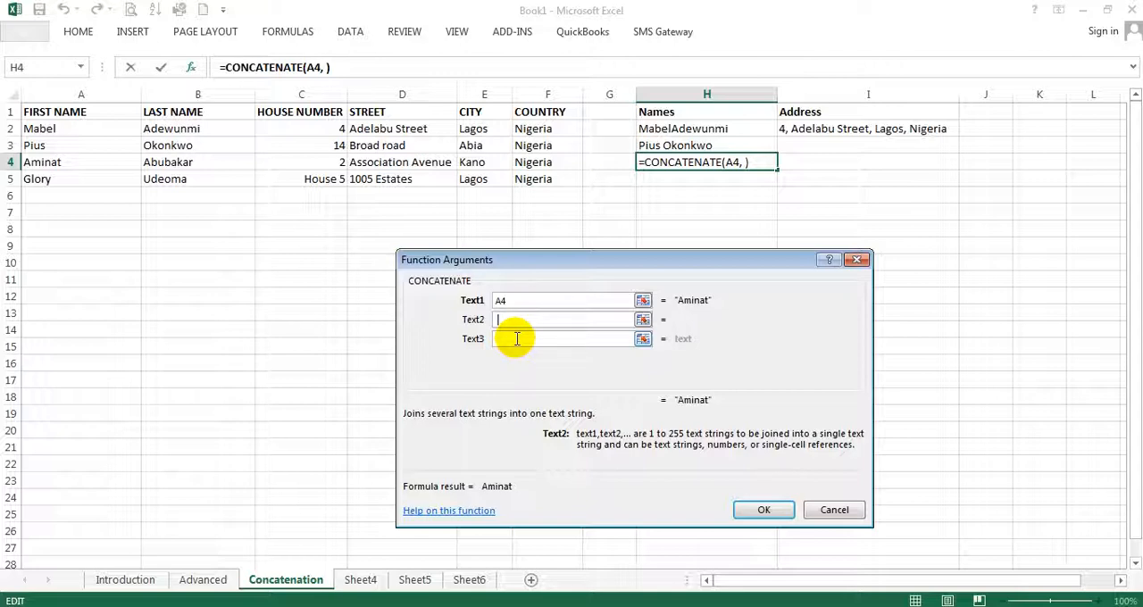
type("\" \"")
left_click(517, 339)
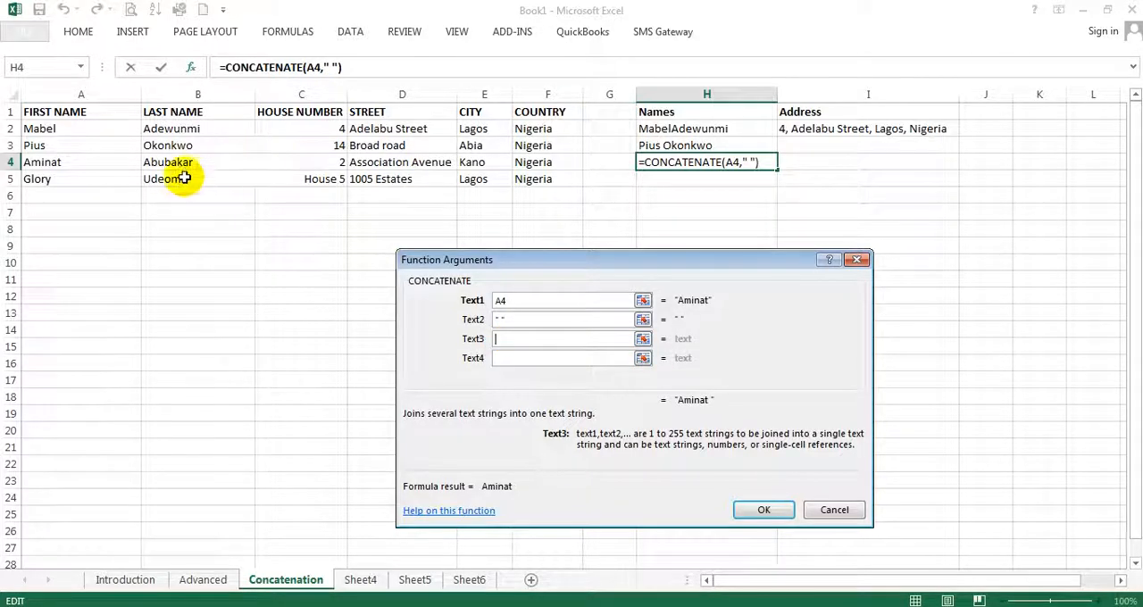
left_click(179, 163)
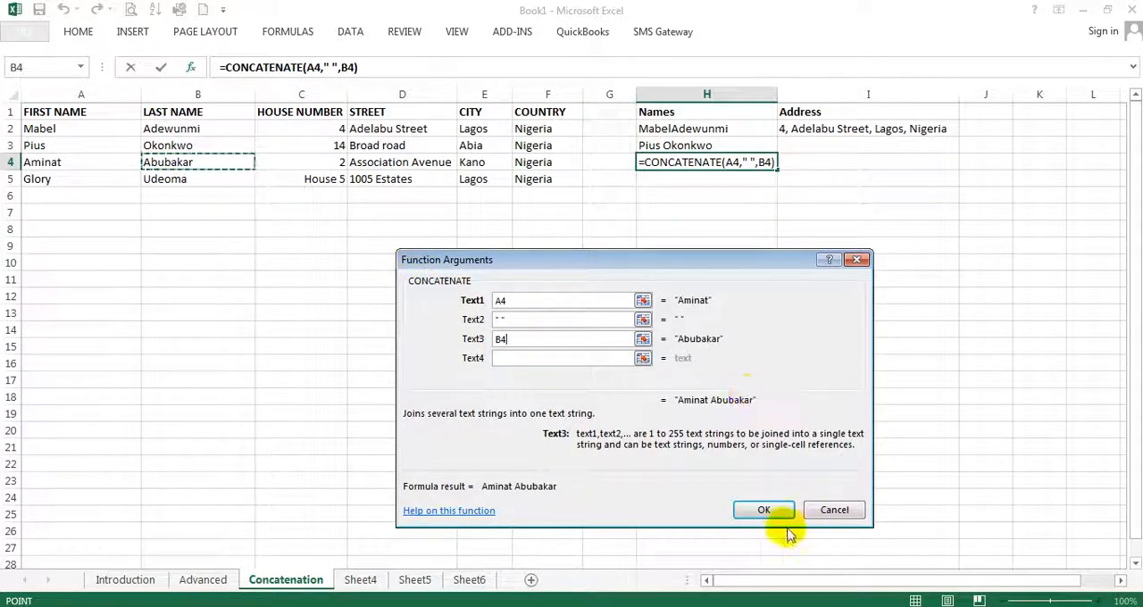
left_click(767, 511)
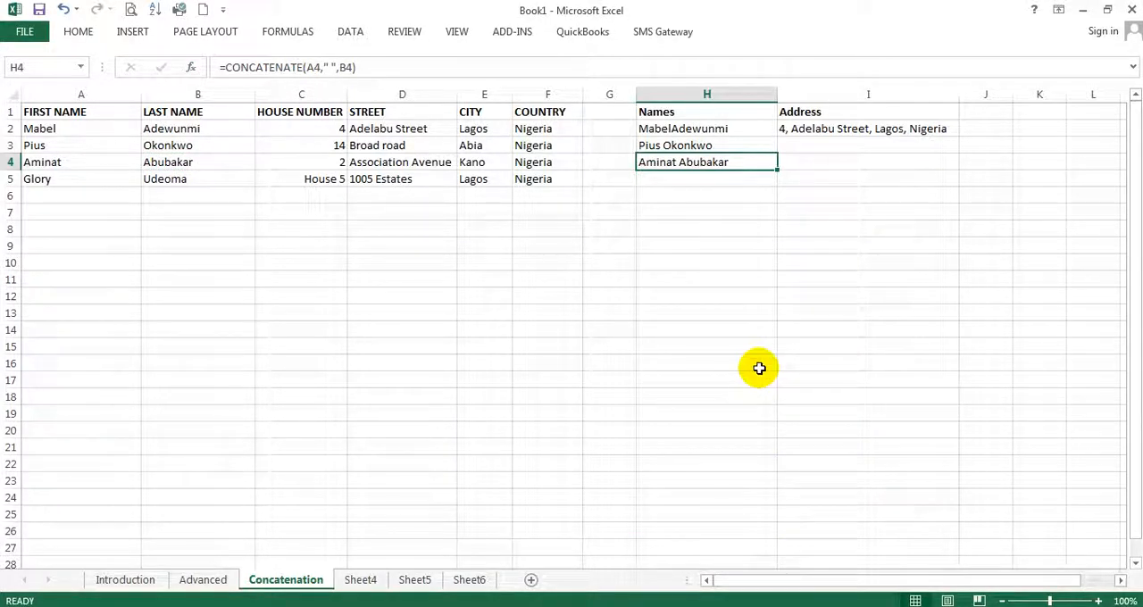
Start a CONCATENATE formula in cell I3 and open its Function Arguments dialog, placed clear of the data rows
left_click(809, 148)
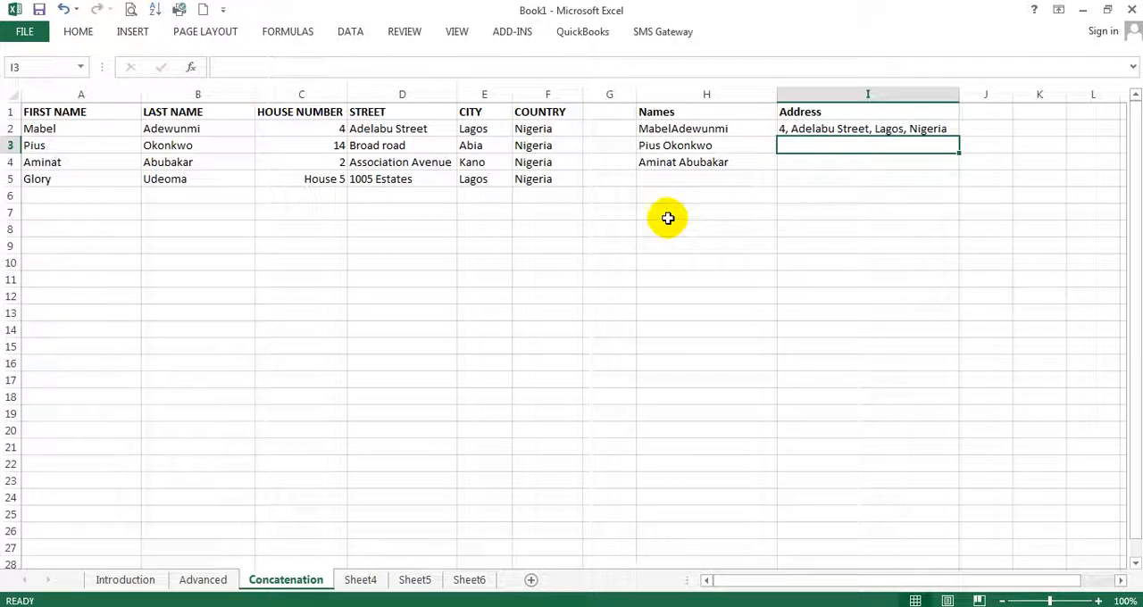
left_click(231, 67)
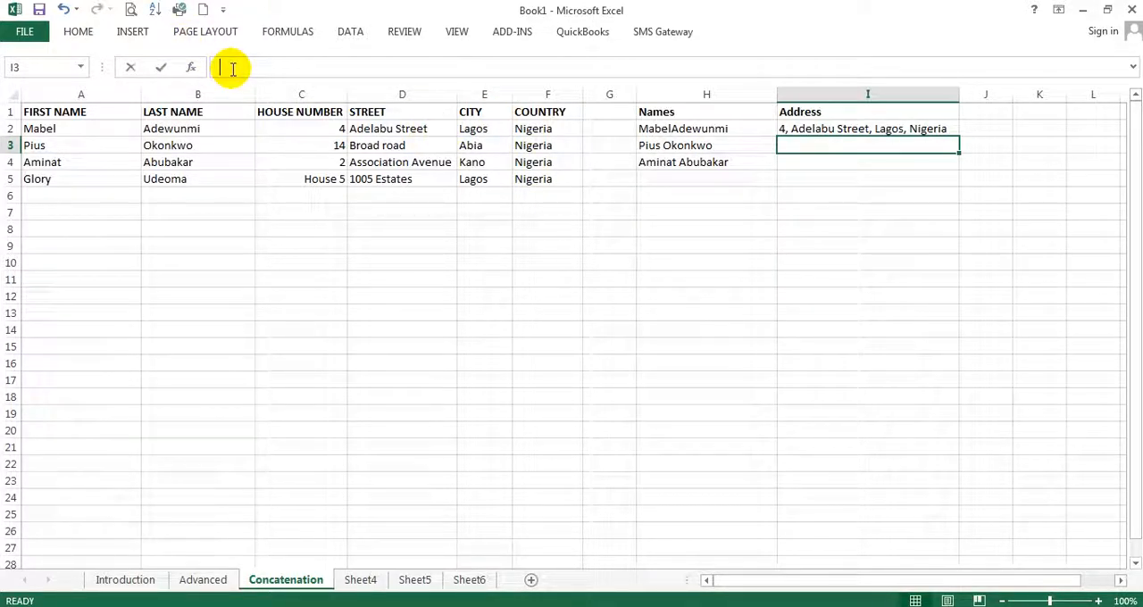
type("=CON")
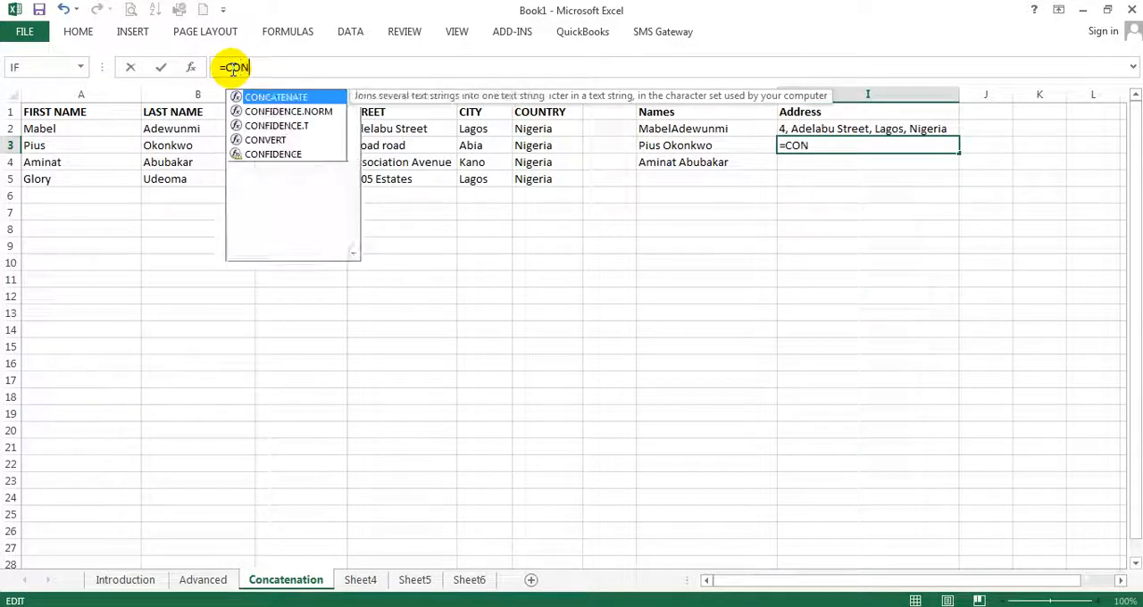
double_click(308, 99)
left_click(191, 67)
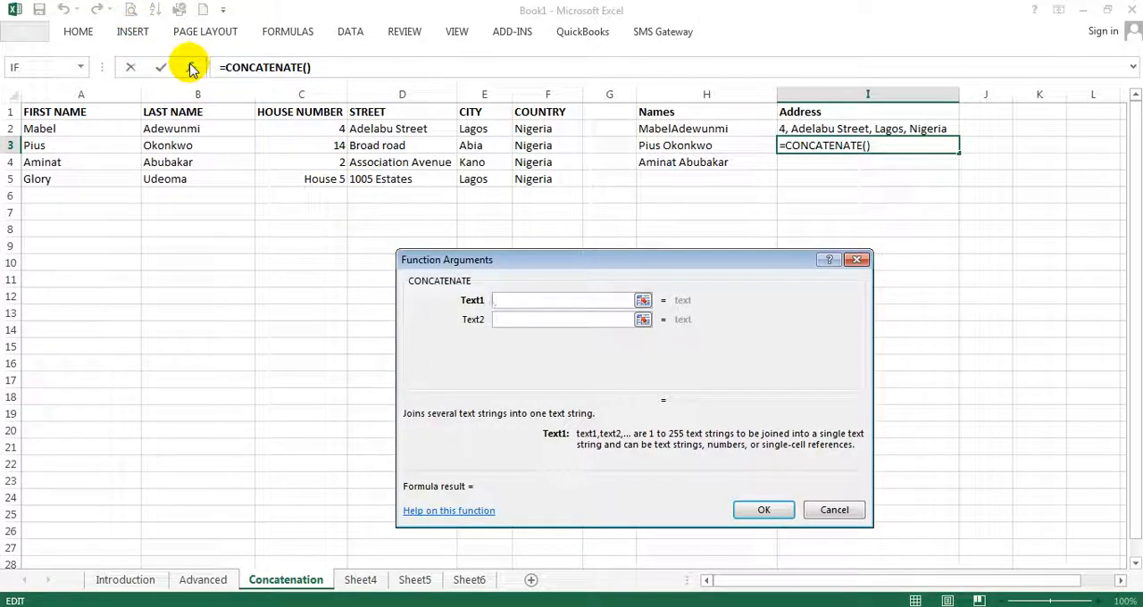
left_click_drag(617, 258, 642, 257)
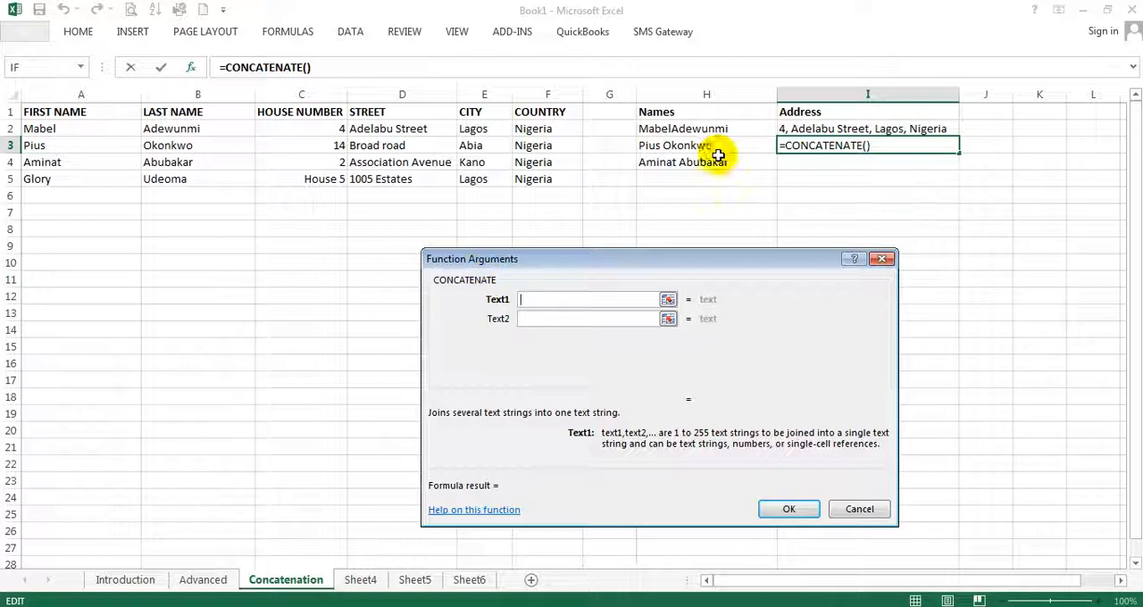
Set Text1 to the house number cell C3, Text2 to ",", Text3 to " " and Text4 to the street cell D3
left_click(317, 149)
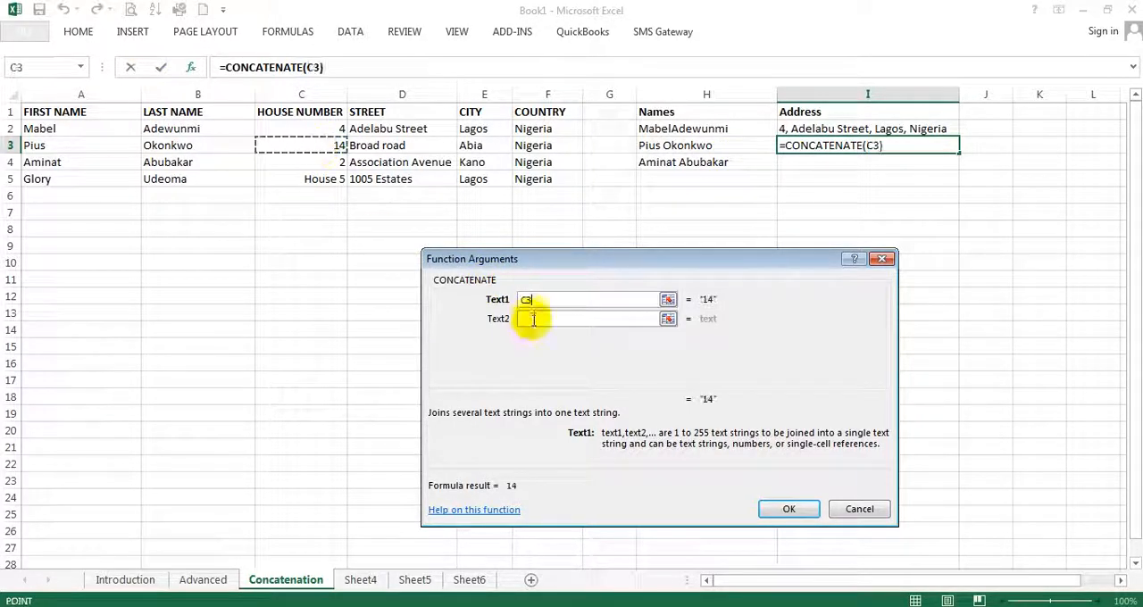
left_click(536, 320)
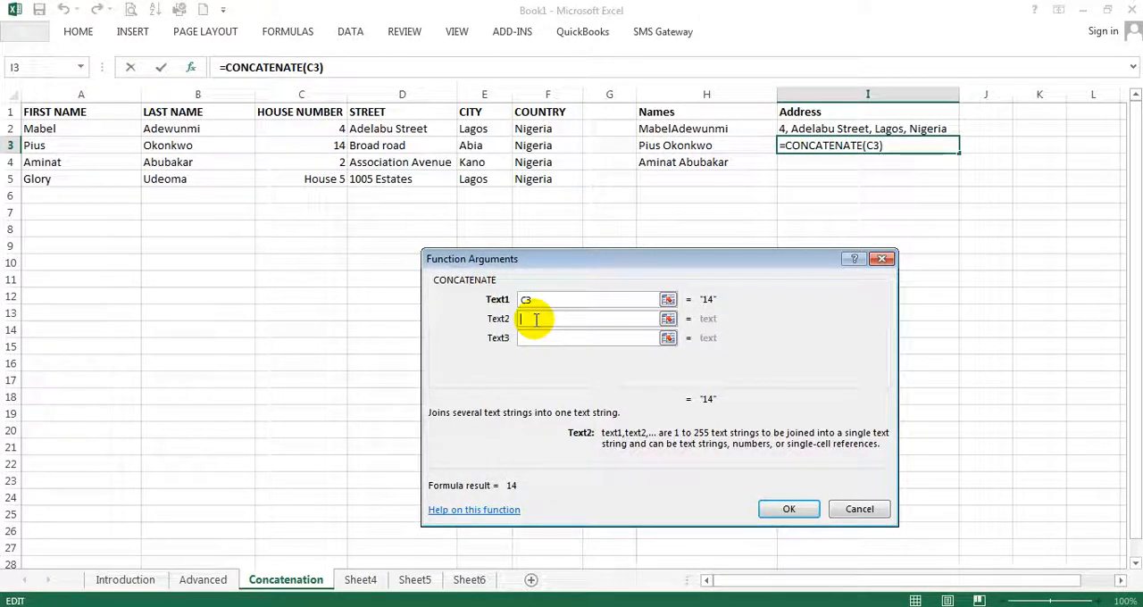
type("\",\"")
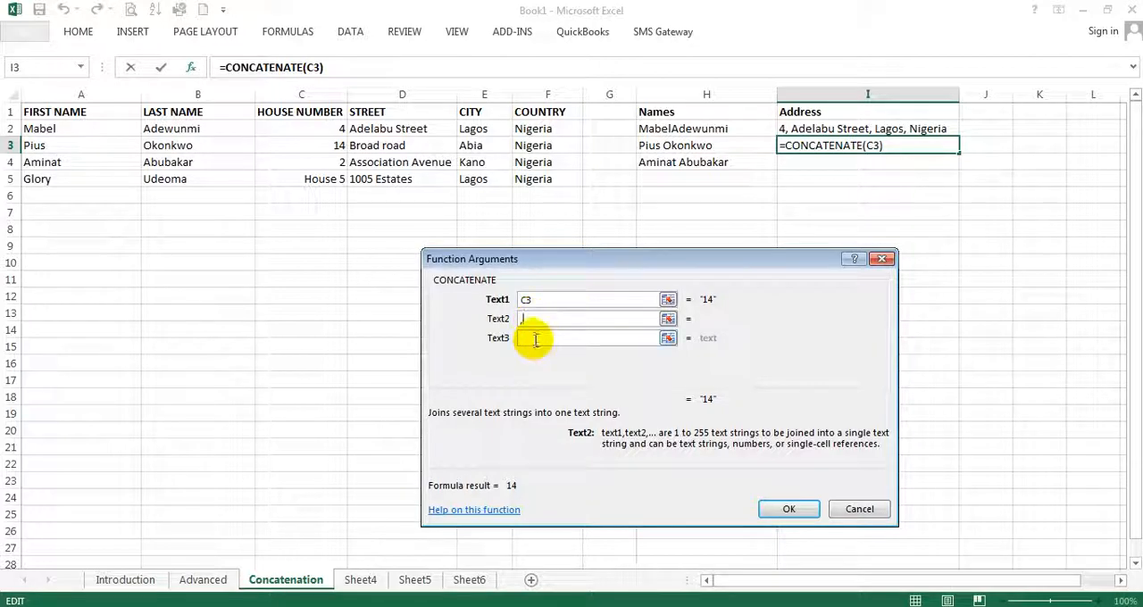
left_click(535, 338)
type("\" \"")
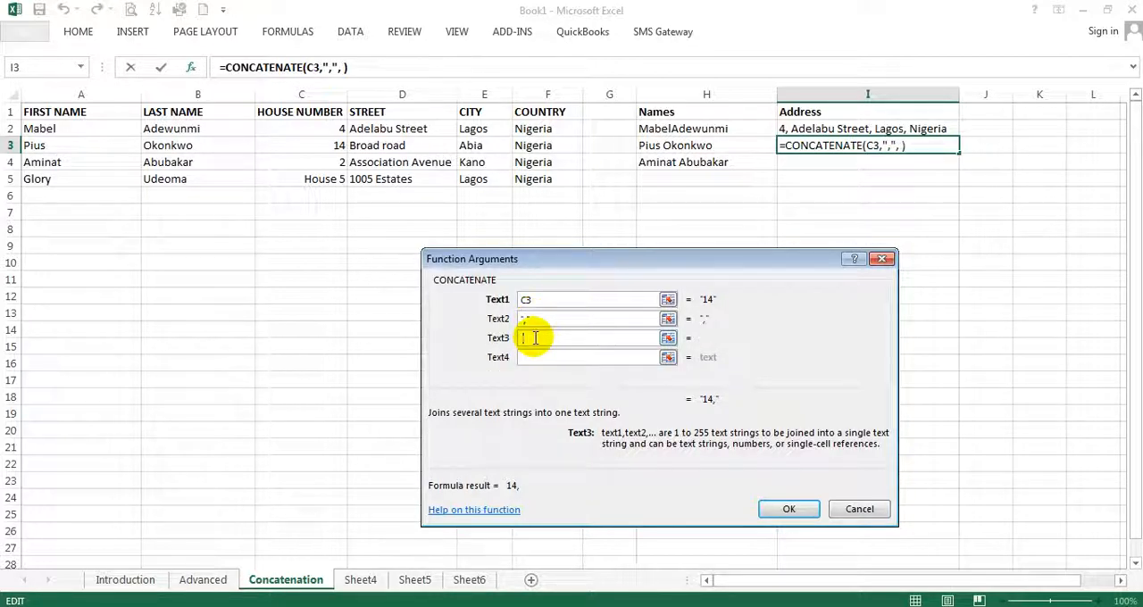
key("Tab")
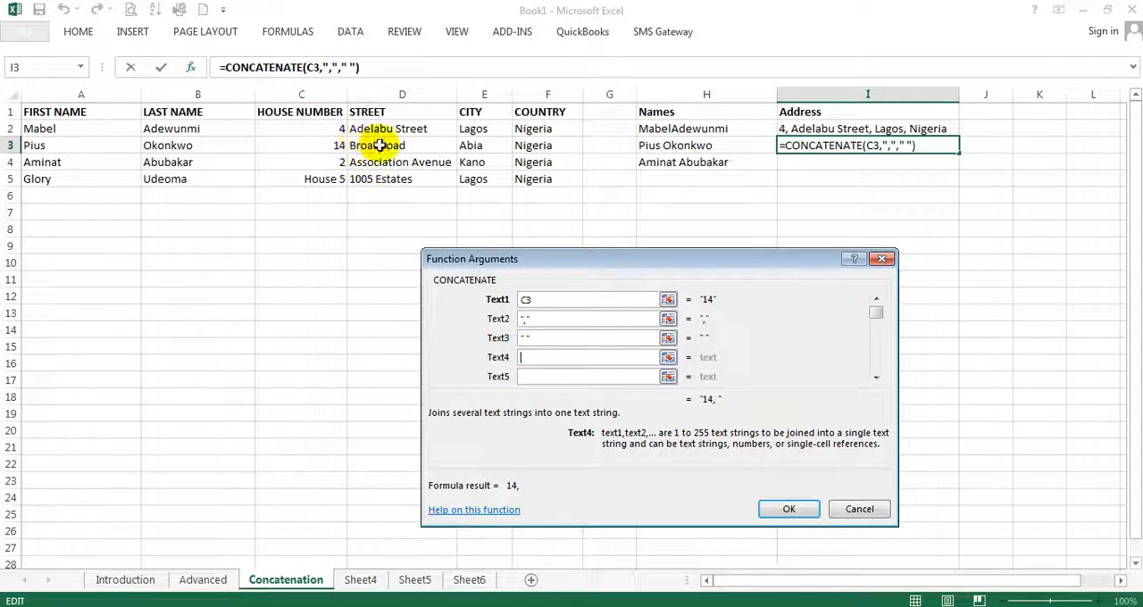
left_click(378, 145)
Set Text5 to ",", Text6 to " " and Text7 to the city cell E3
left_click(536, 379)
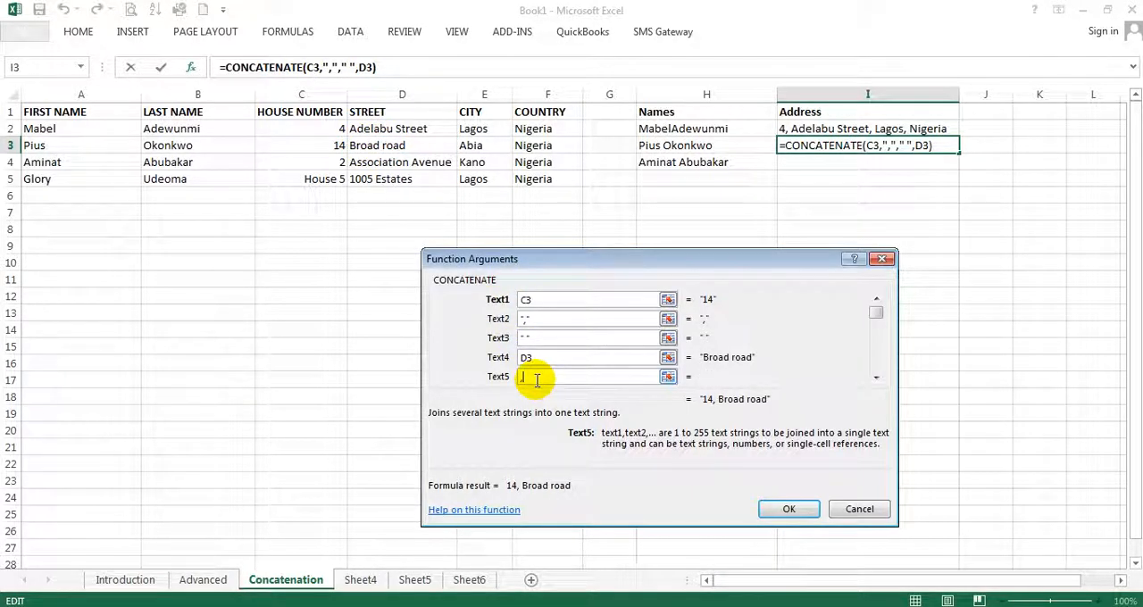
type(",")
left_click(876, 379)
left_click(876, 379)
left_click(876, 379)
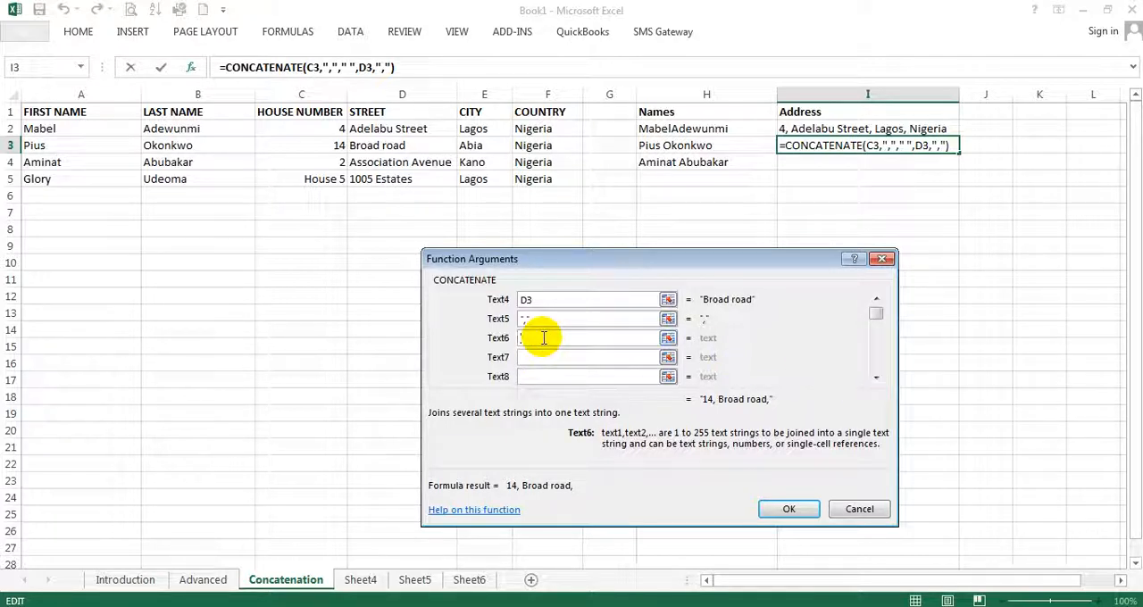
left_click(597, 357)
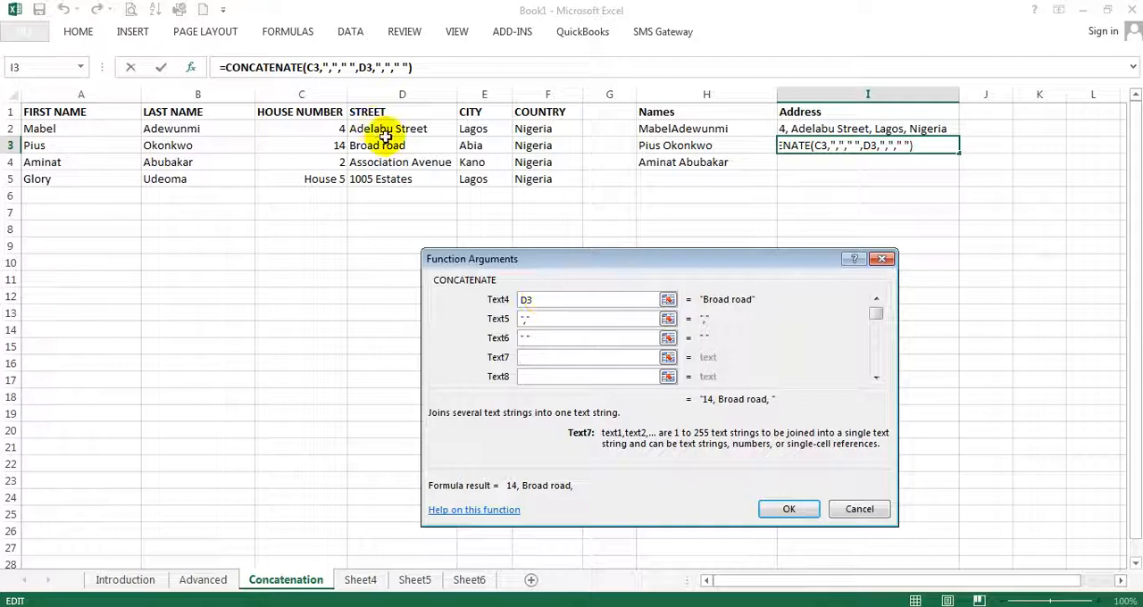
left_click(474, 146)
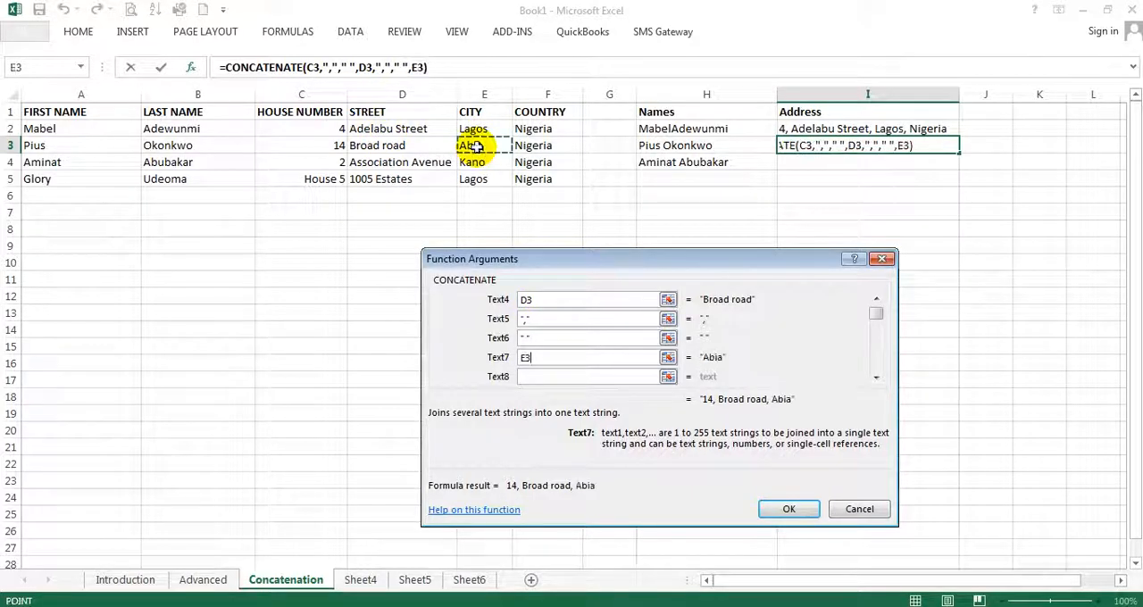
Set Text8 to ",", Text9 to " " and Text10 to the country cell F3, and confirm the I3 formula
left_click(542, 377)
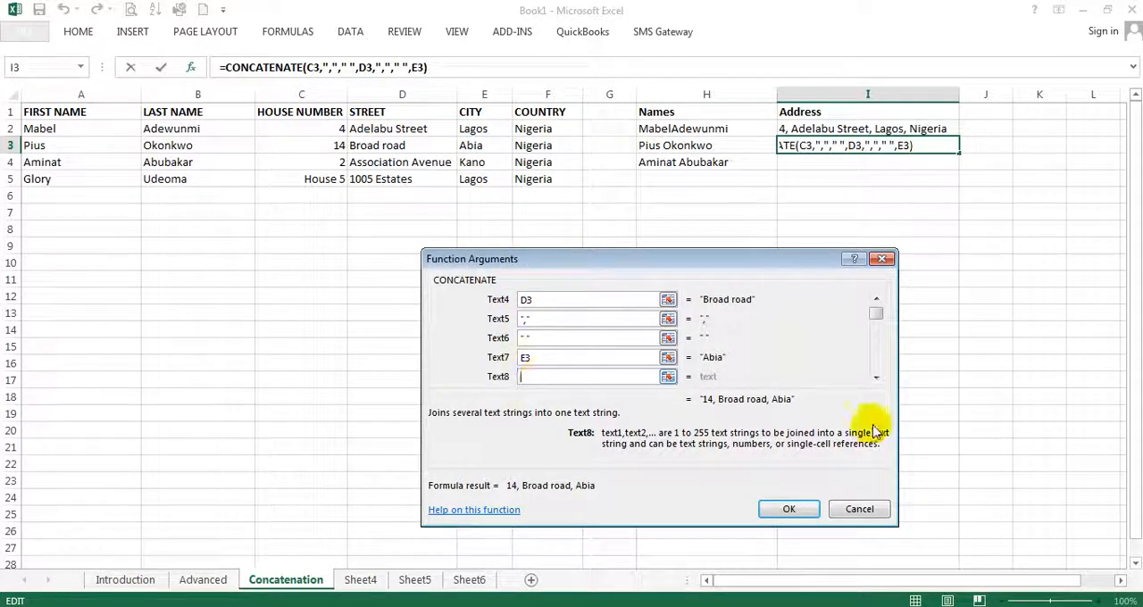
left_click(877, 376)
left_click(876, 377)
left_click(876, 377)
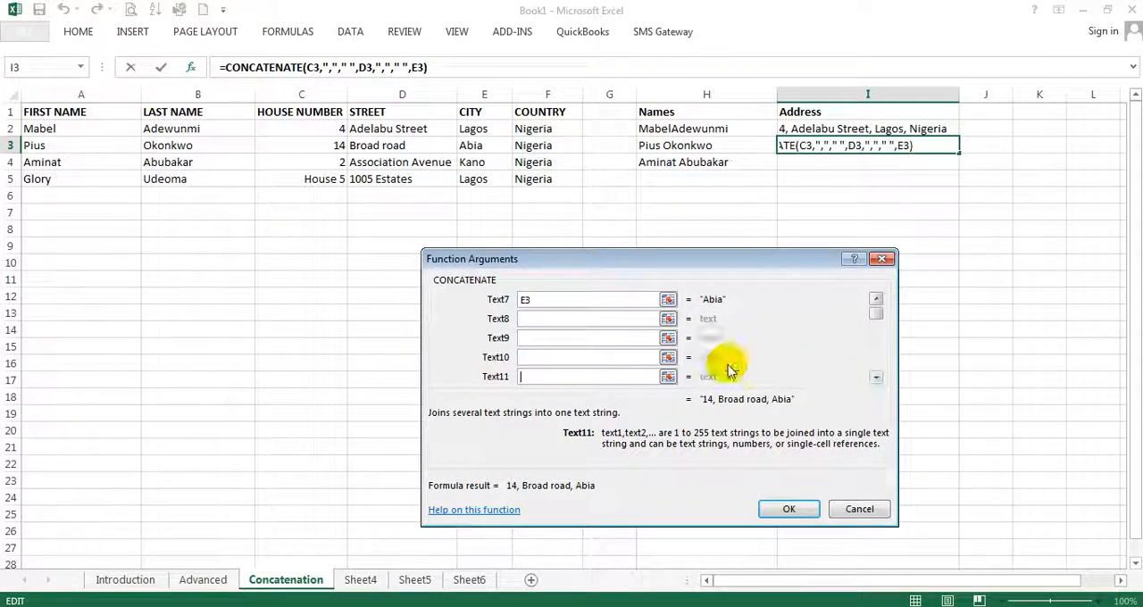
left_click(577, 318)
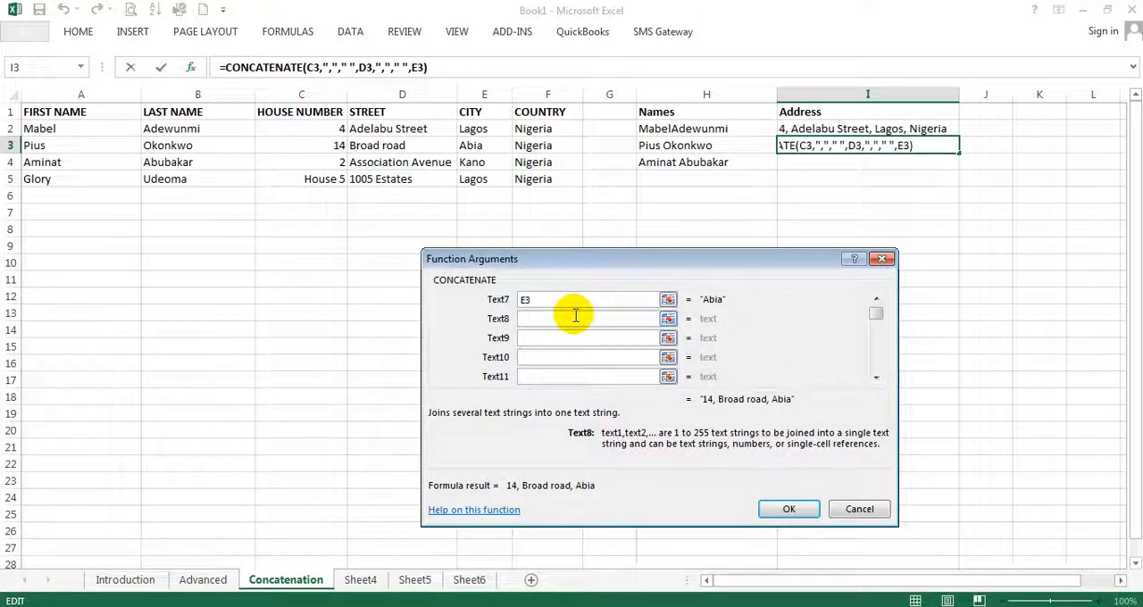
type(",")
left_click(574, 337)
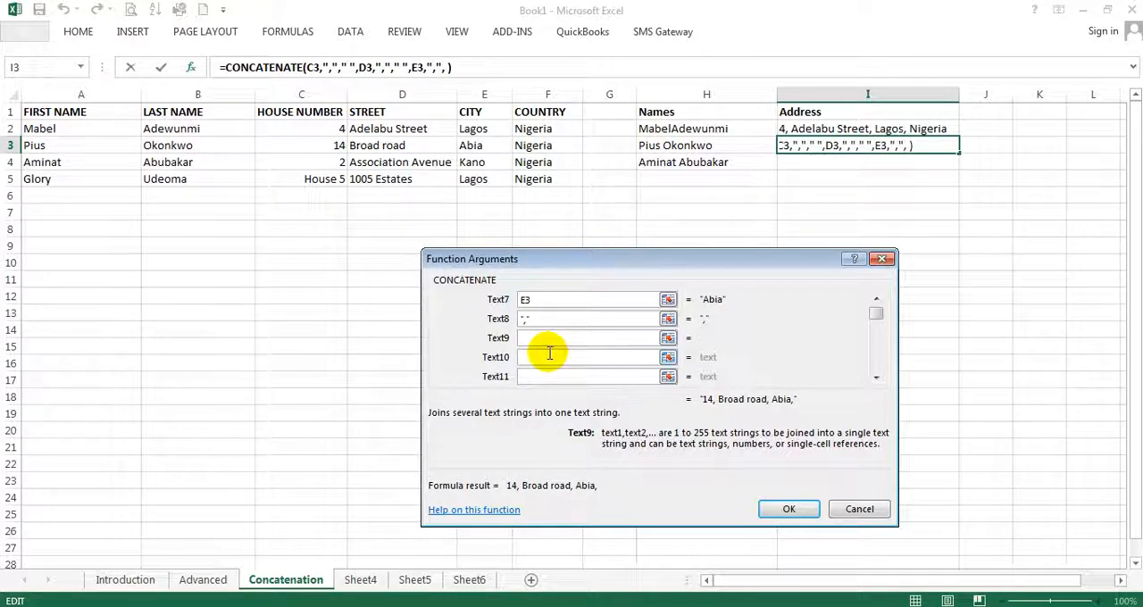
left_click(553, 358)
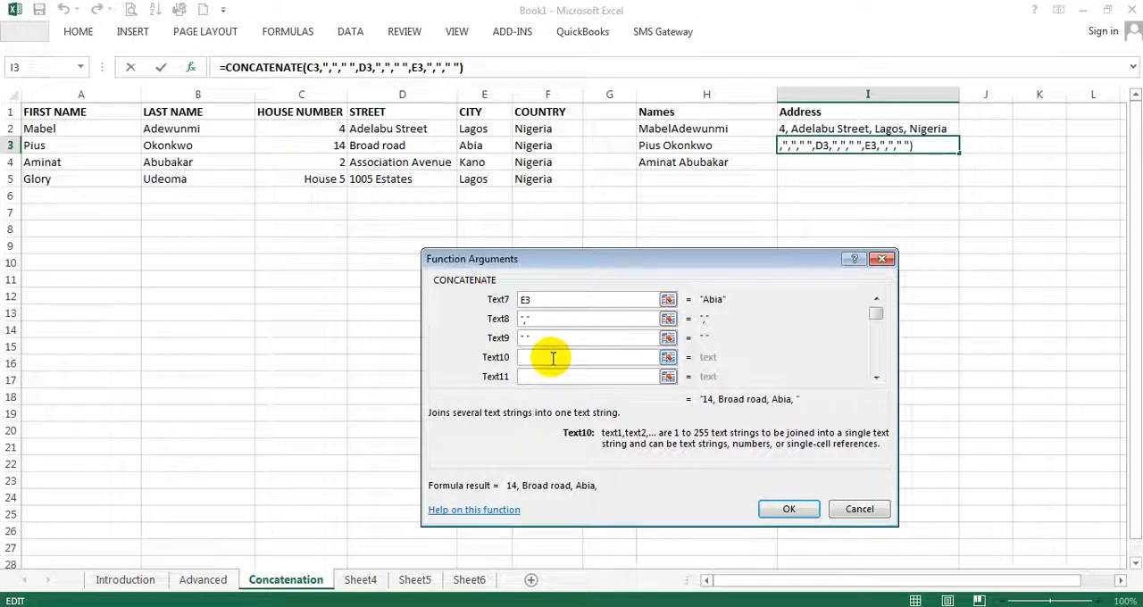
left_click(544, 146)
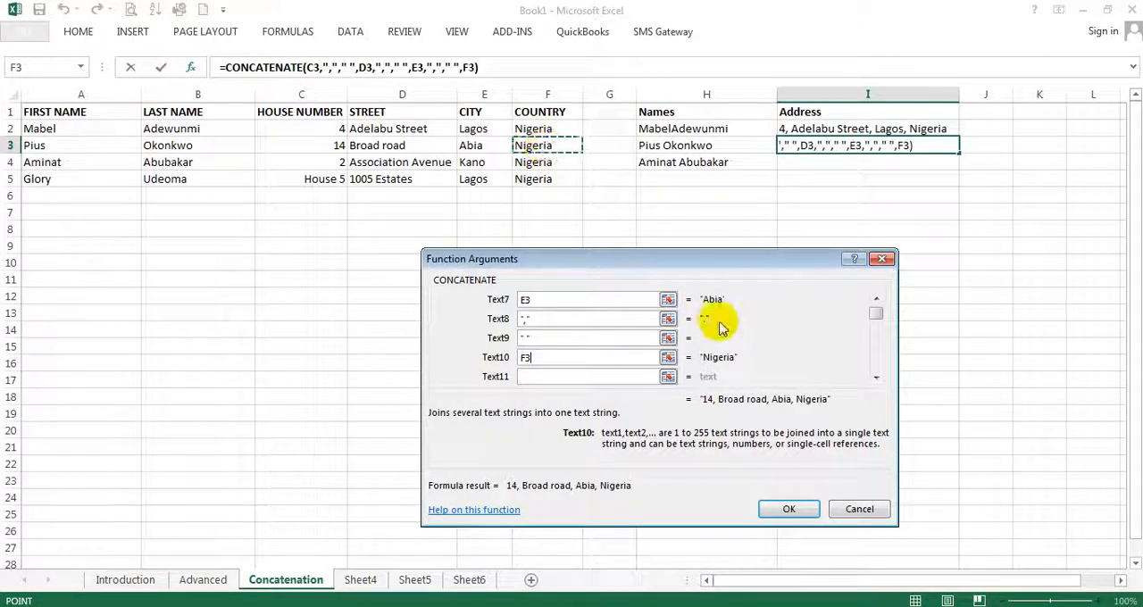
left_click(789, 509)
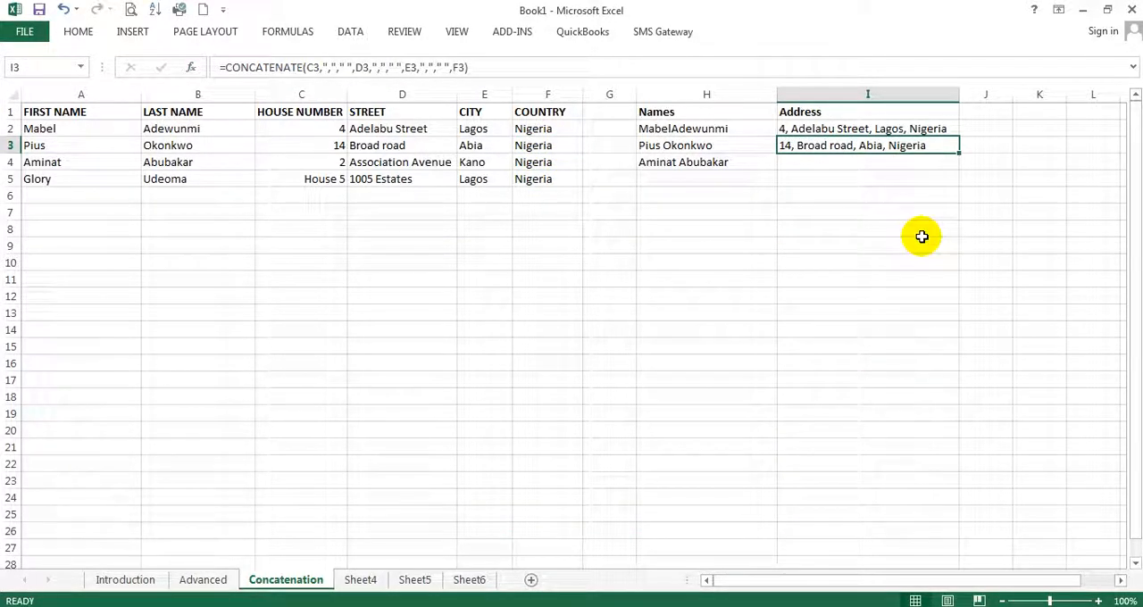
Compare the formulas in I2 and I3, and review all arguments of the I3 formula in the Function Arguments dialog without changing them
left_click(880, 130)
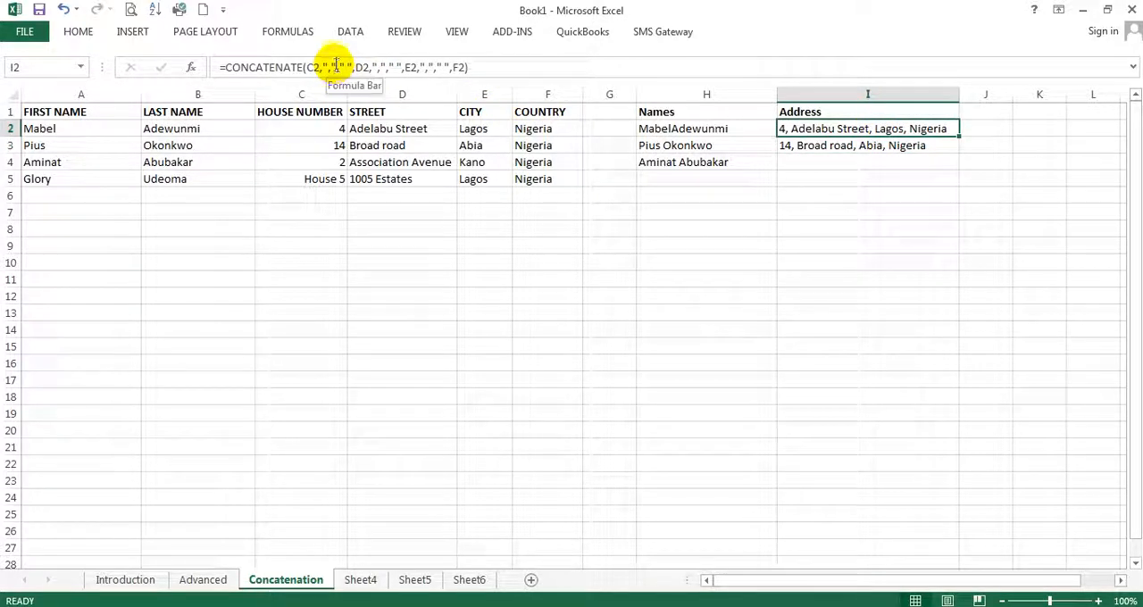
left_click(838, 145)
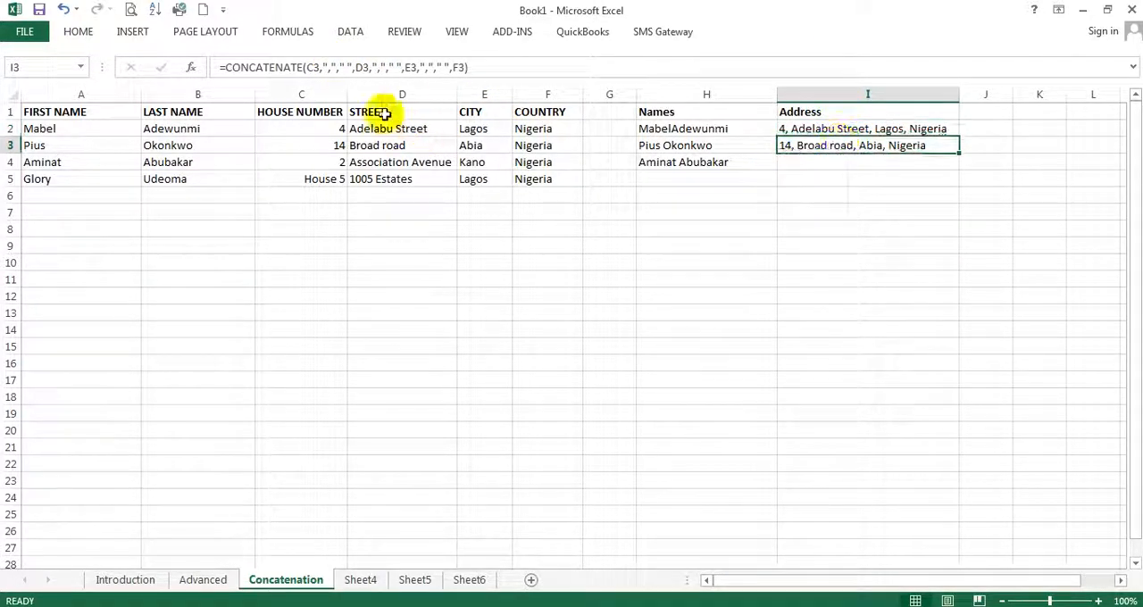
left_click(192, 68)
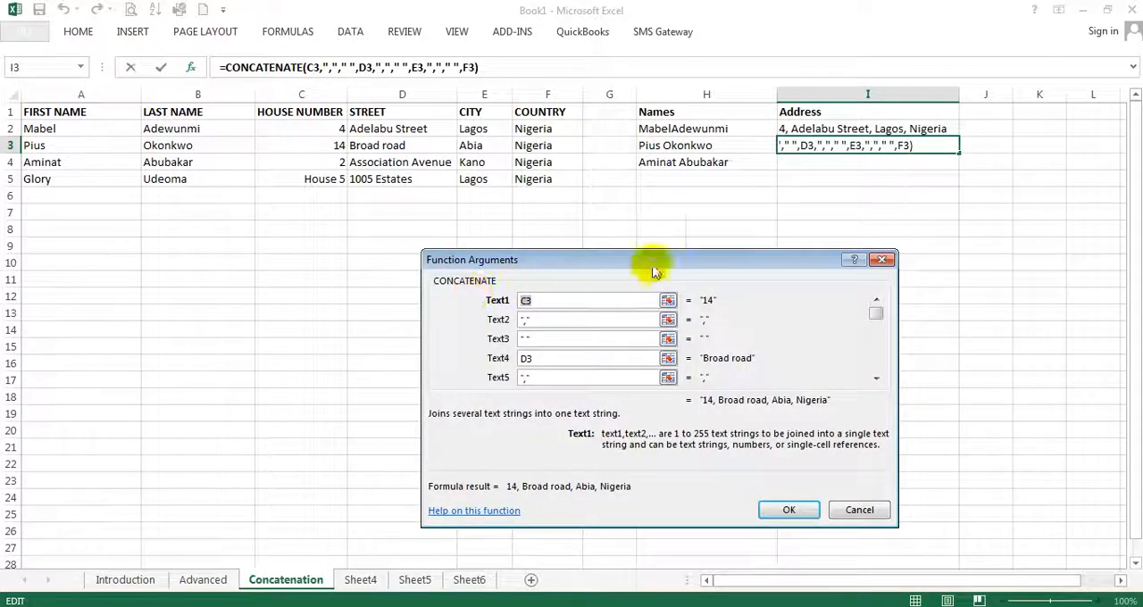
left_click(876, 377)
left_click(877, 377)
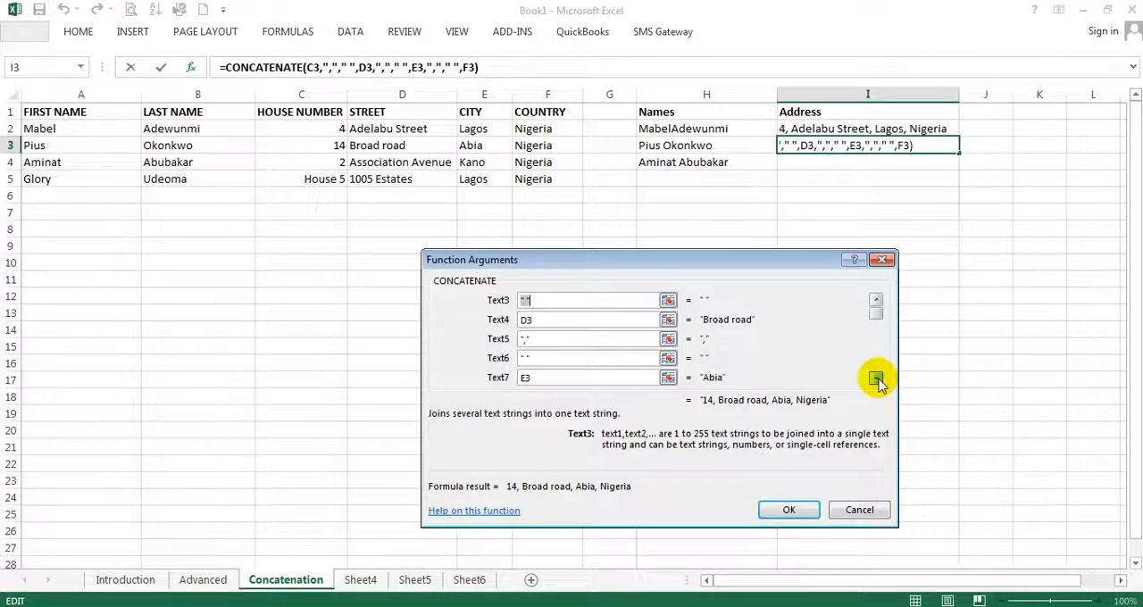
left_click(876, 377)
left_click(876, 377)
left_click(876, 377)
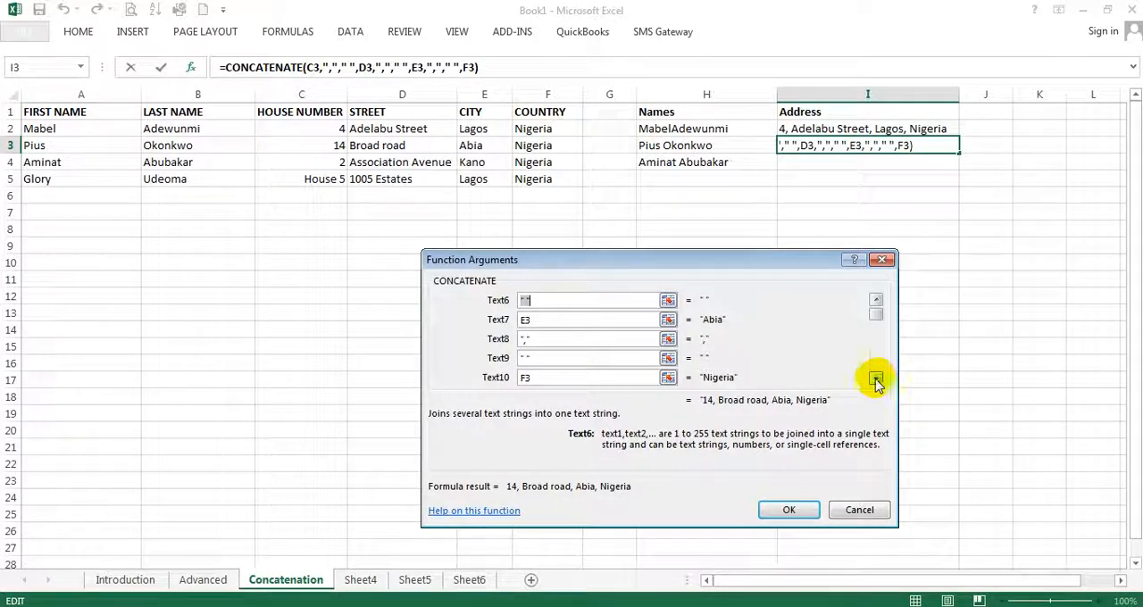
left_click(857, 510)
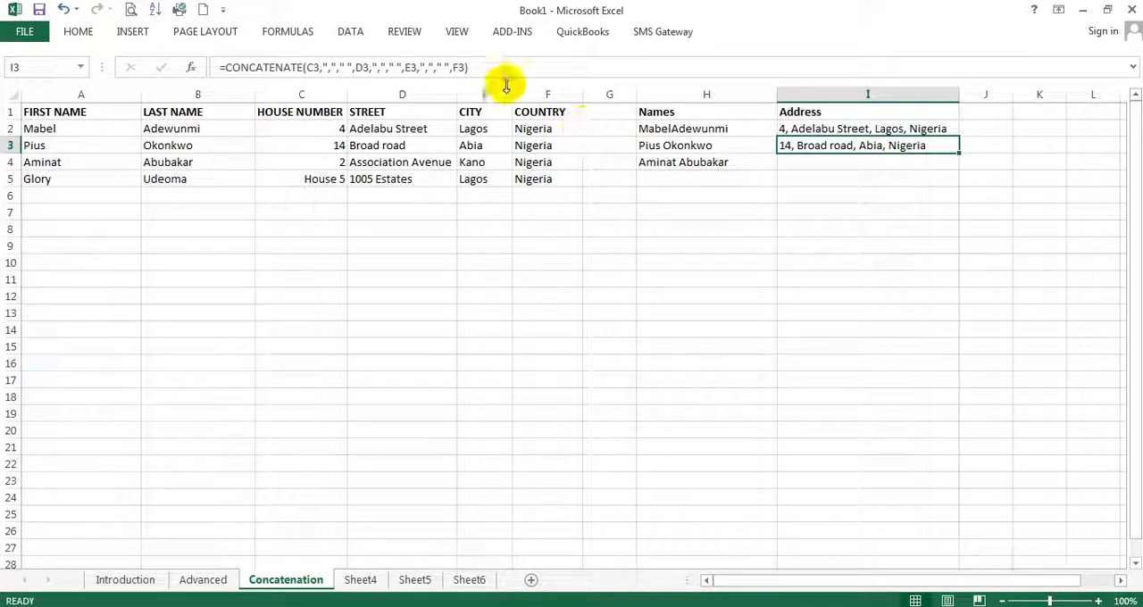
Replace the country reference F3 with A3 directly in the I3 formula and enter it
left_click(460, 66)
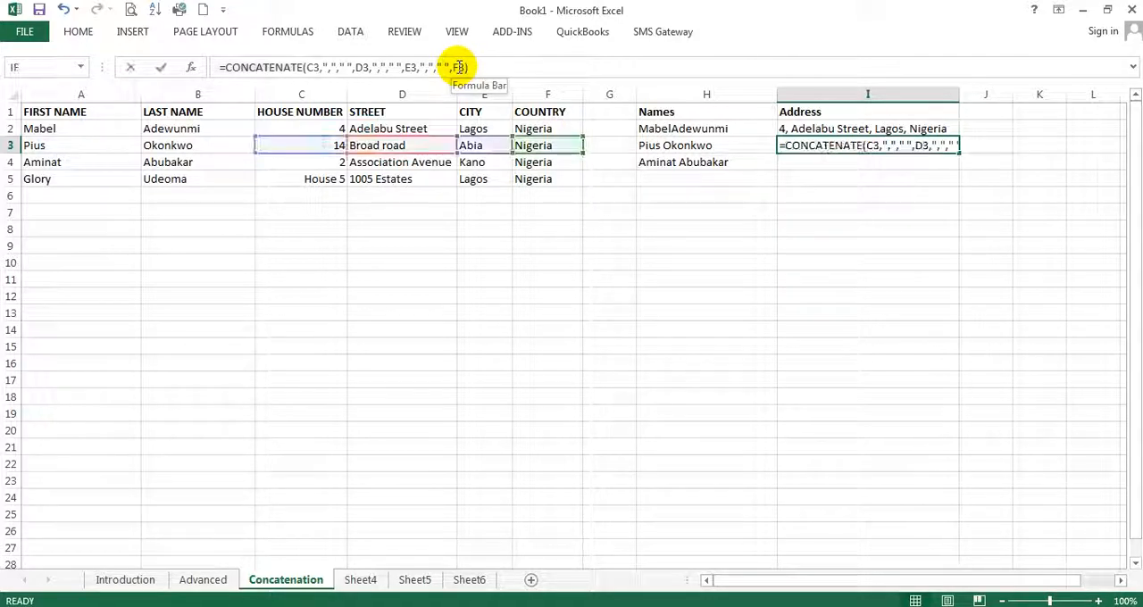
key("BackSpace")
type("A")
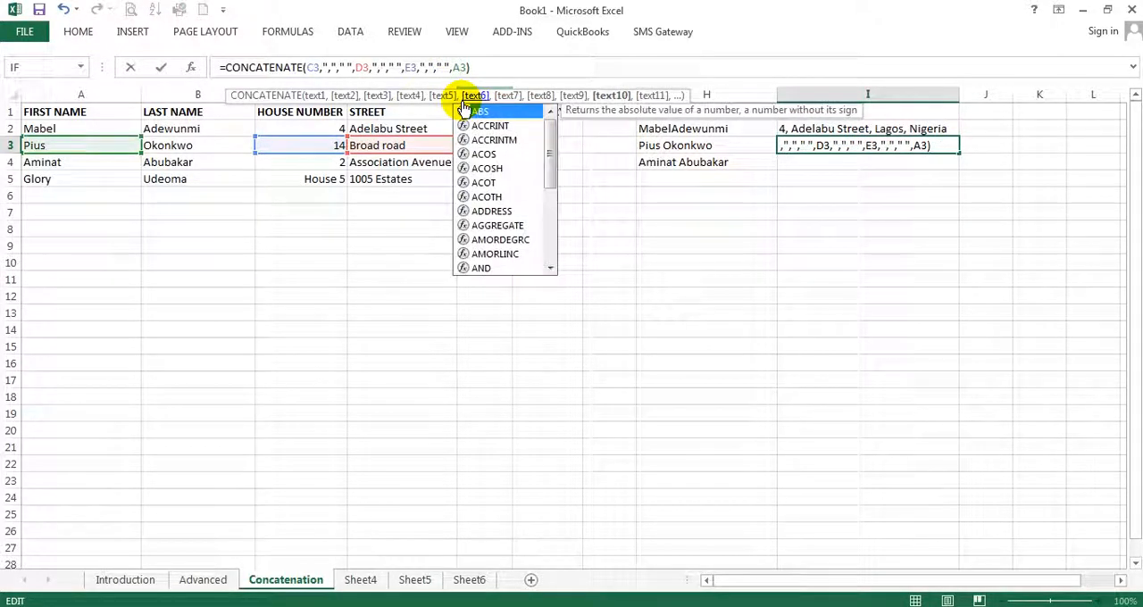
key("Return")
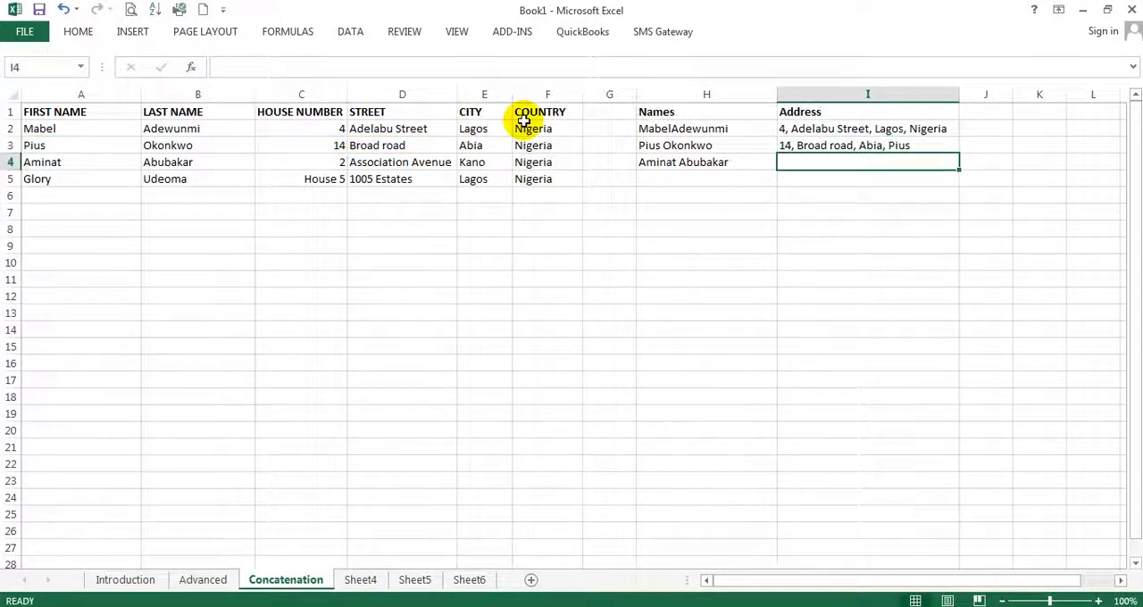
Change Text10 of the I3 CONCATENATE formula to the country cell F3 through the Function Arguments dialog and confirm it
left_click(892, 148)
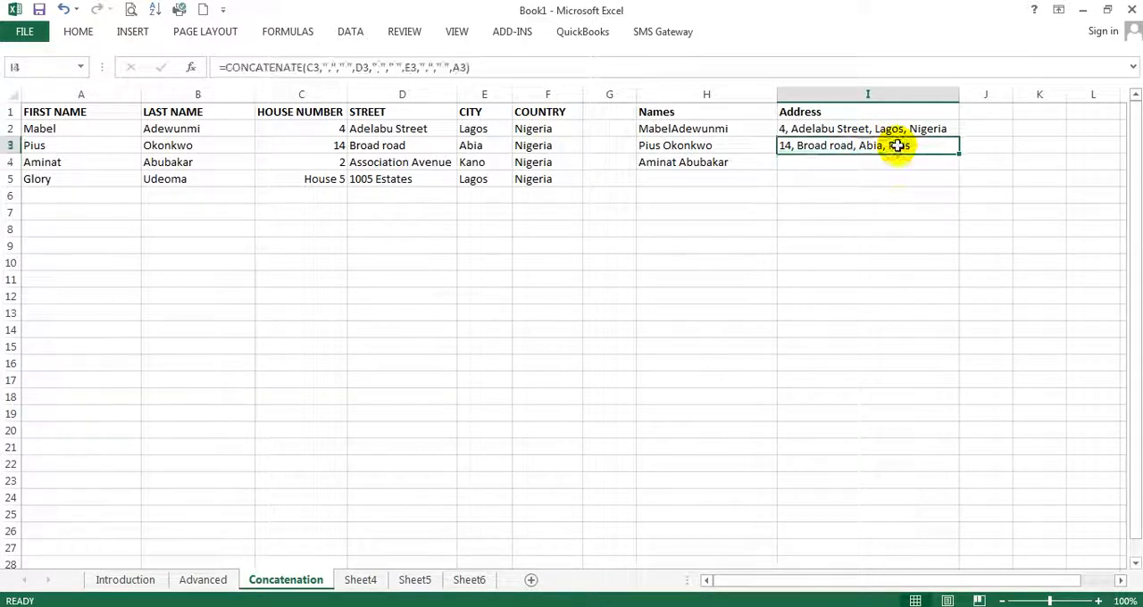
left_click(190, 67)
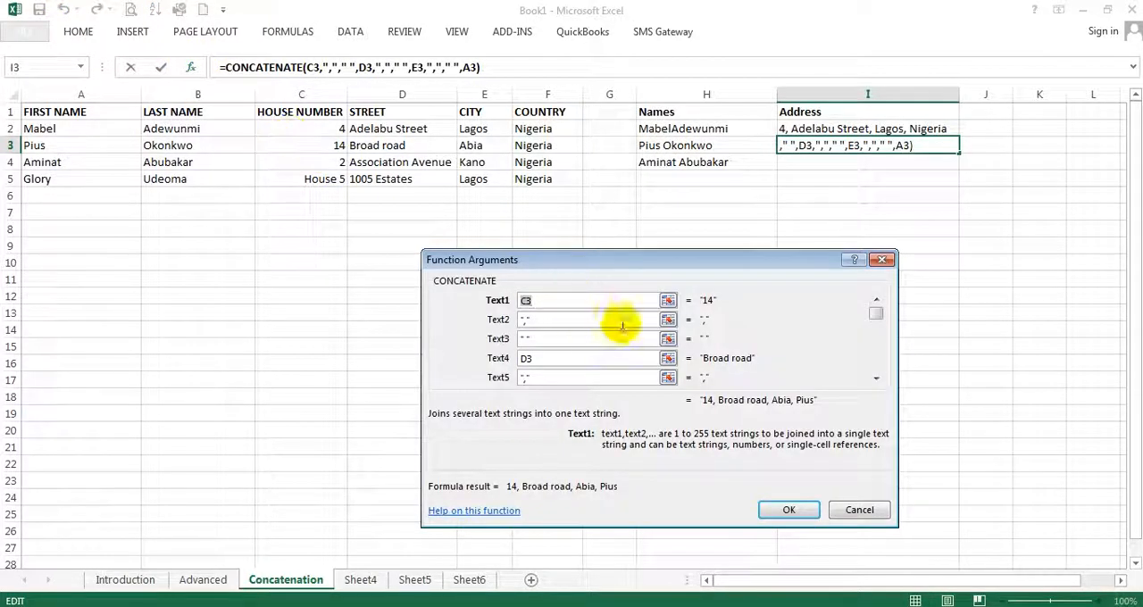
left_click(876, 380)
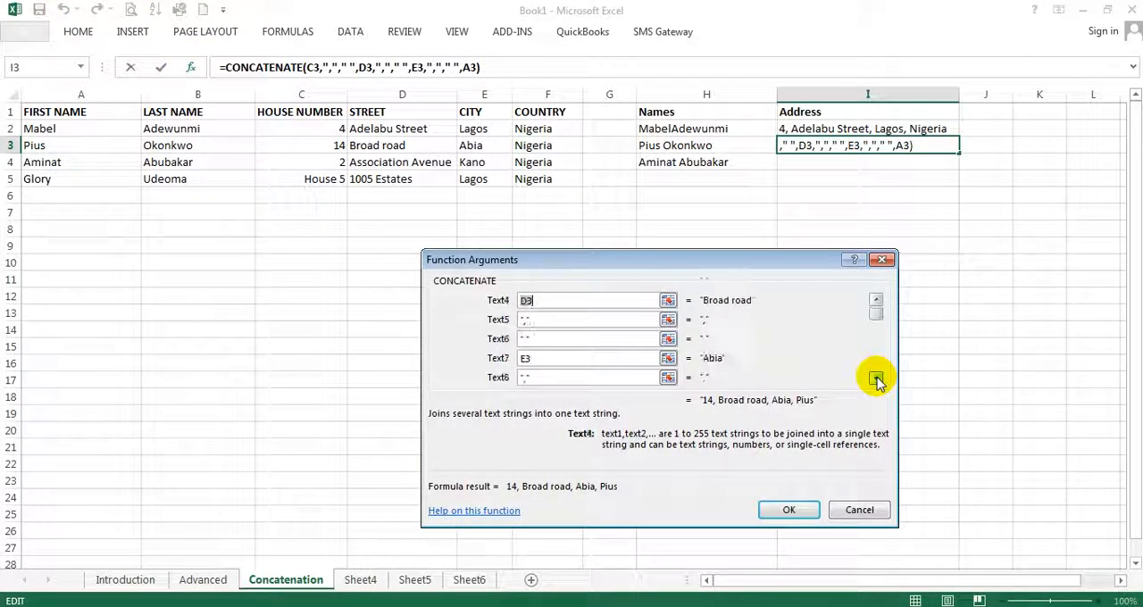
left_click(876, 379)
left_click(876, 380)
left_click(550, 339)
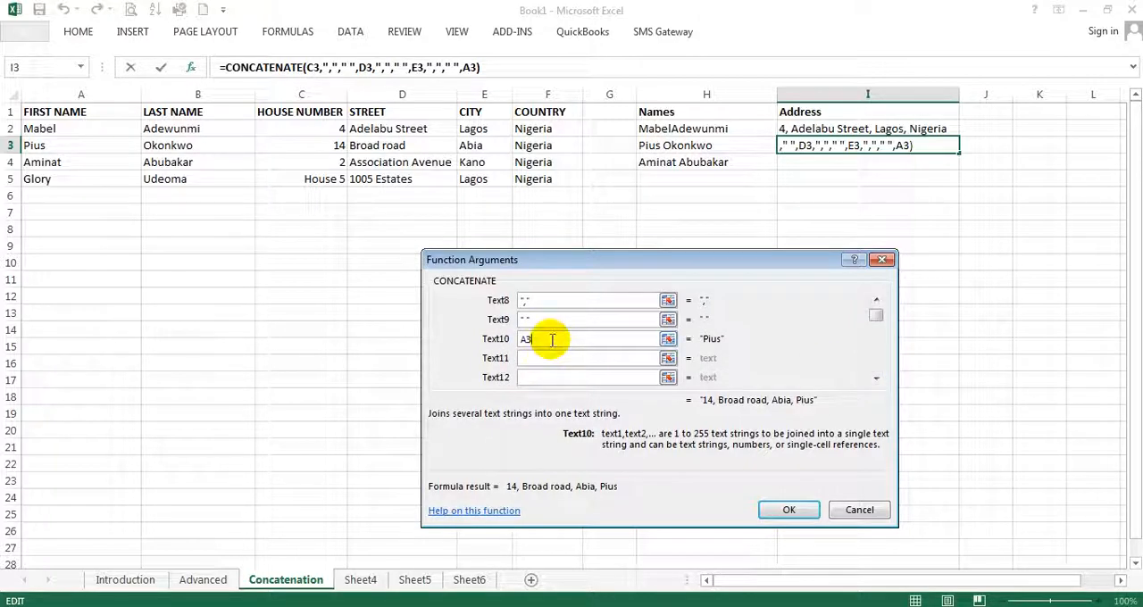
key("BackSpace")
key("BackSpace")
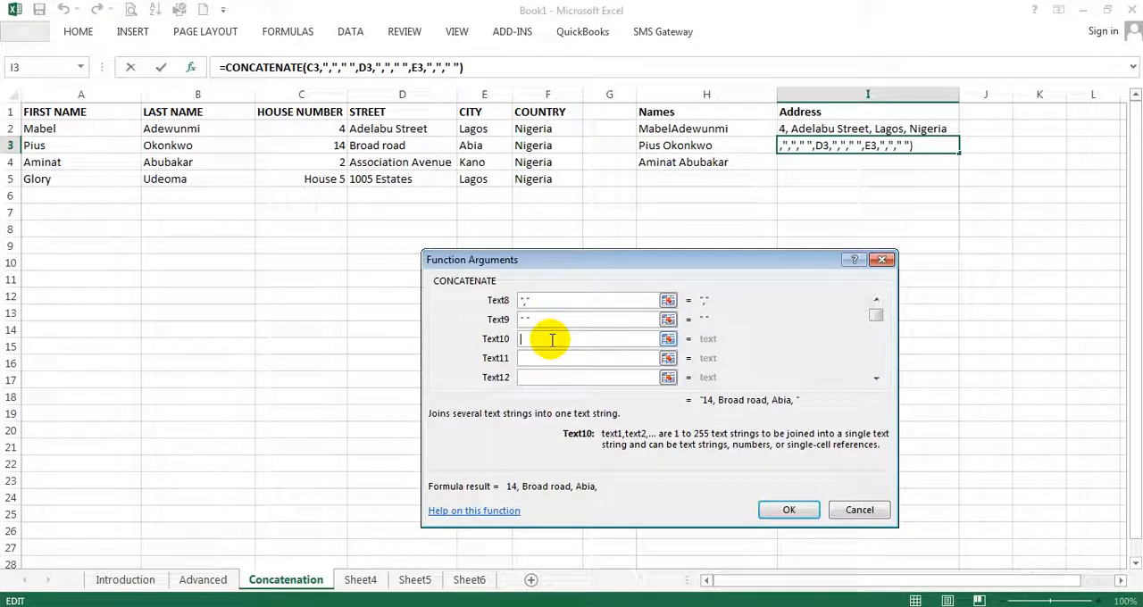
left_click(561, 144)
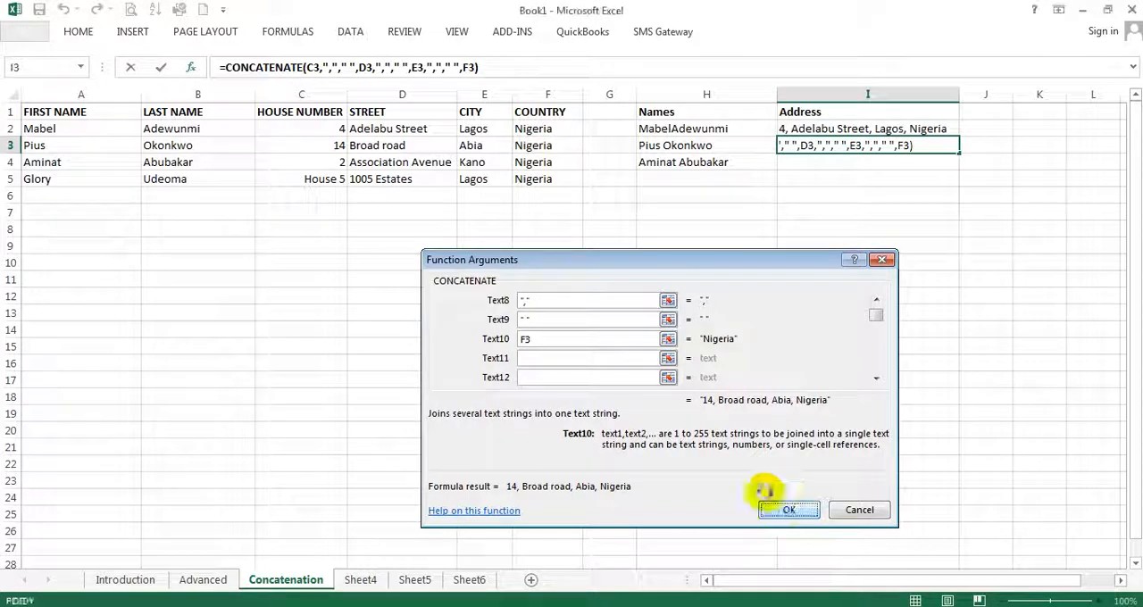
left_click(773, 508)
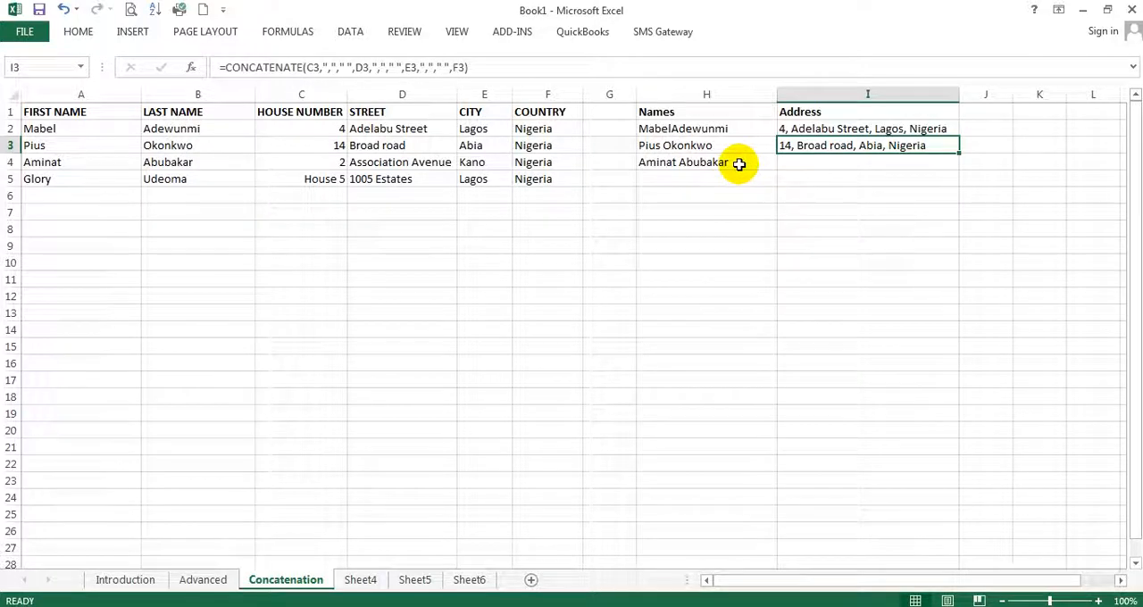
Fill the Names formula in H3 down to H5
left_click(739, 163)
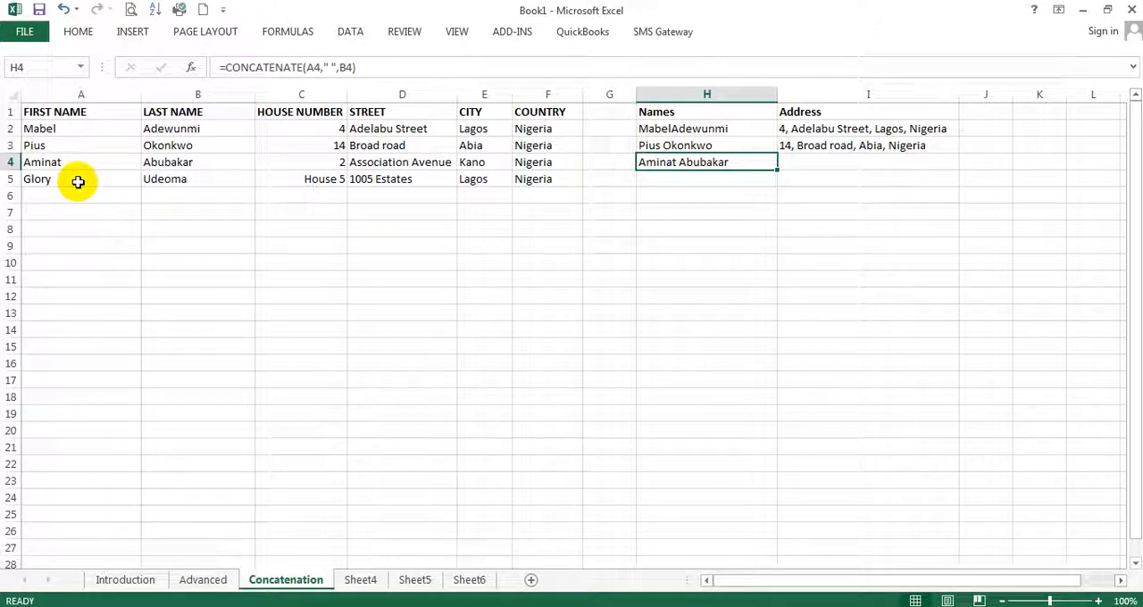
left_click_drag(79, 180, 327, 193)
left_click(527, 180)
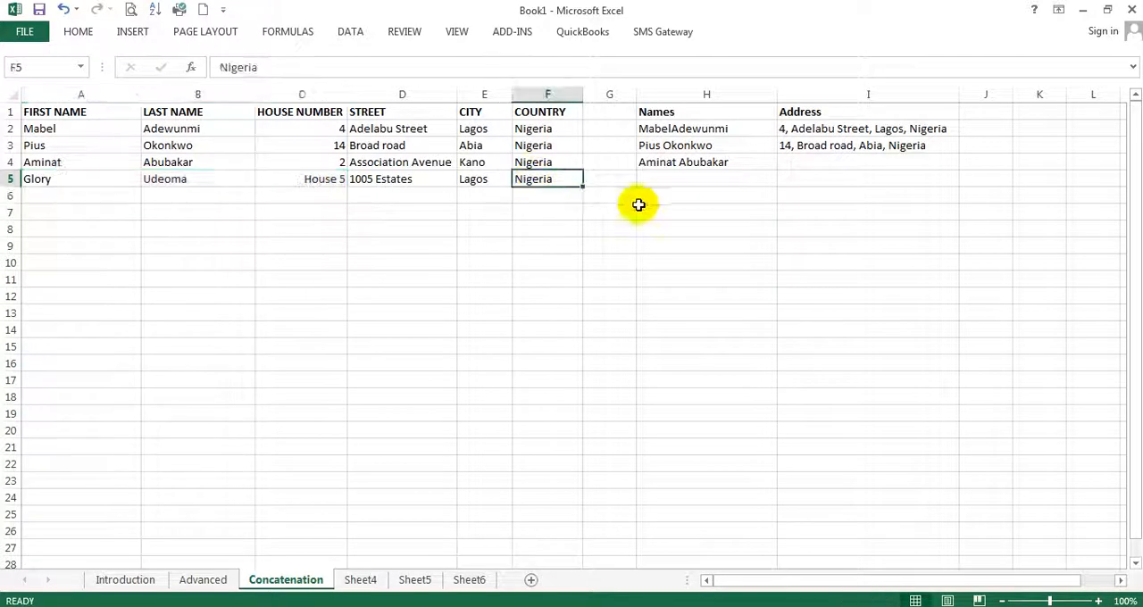
left_click(722, 161)
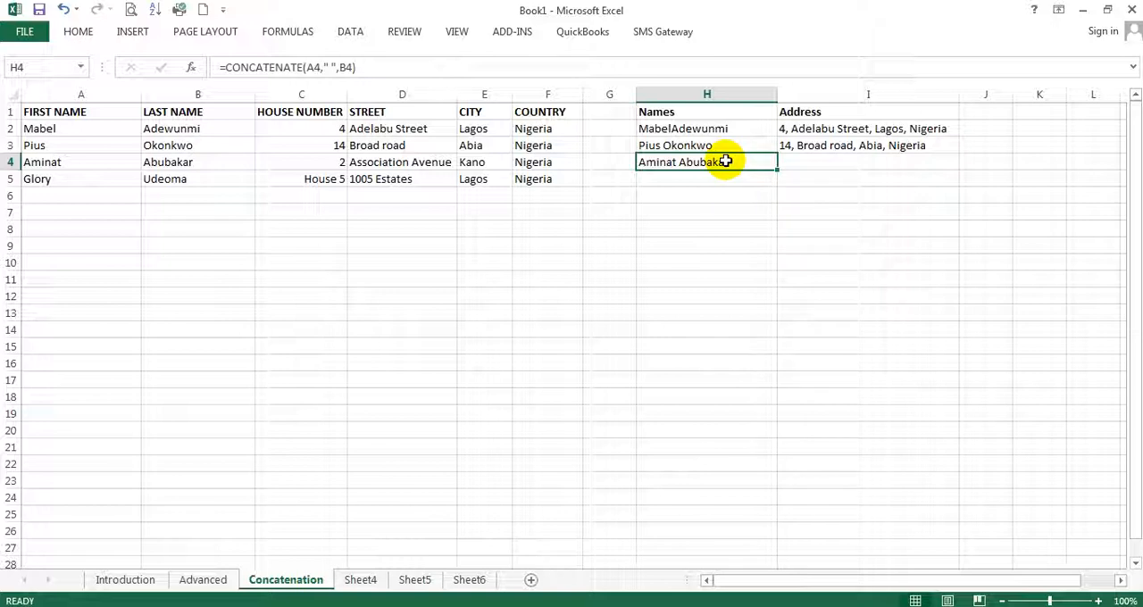
left_click(727, 143)
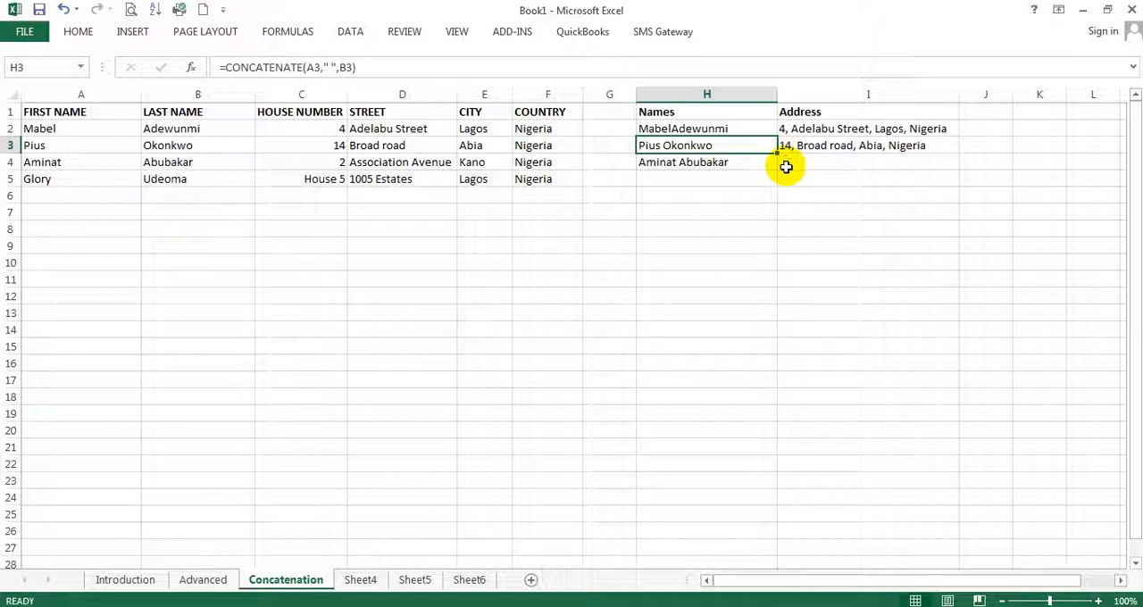
left_click_drag(780, 155, 778, 186)
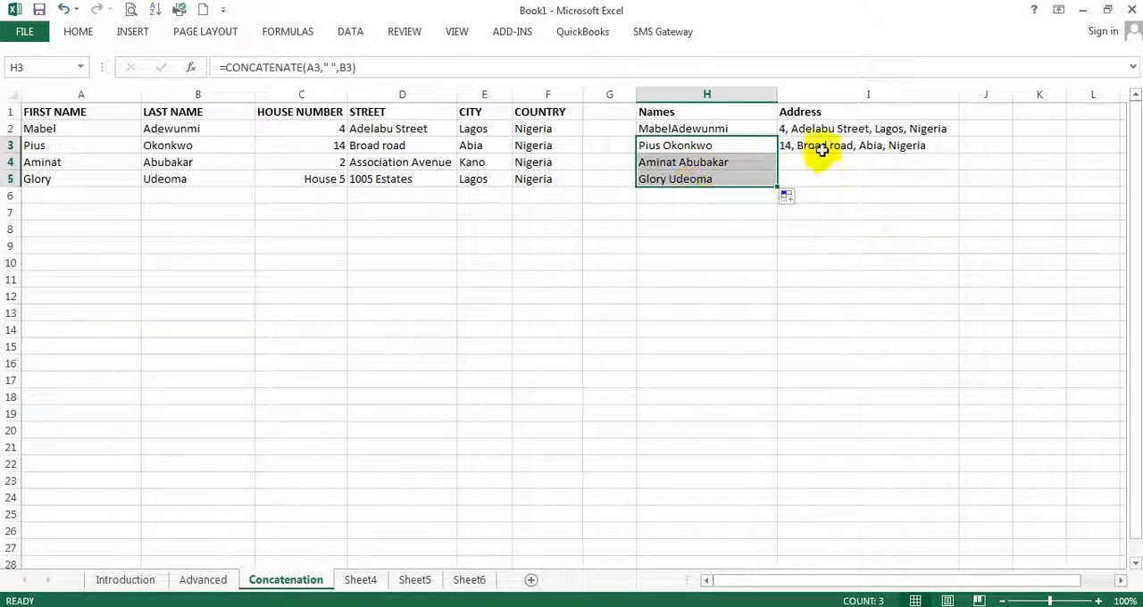
Fill the Address formula in I3 down to I5 and check the formula in I5
left_click(934, 148)
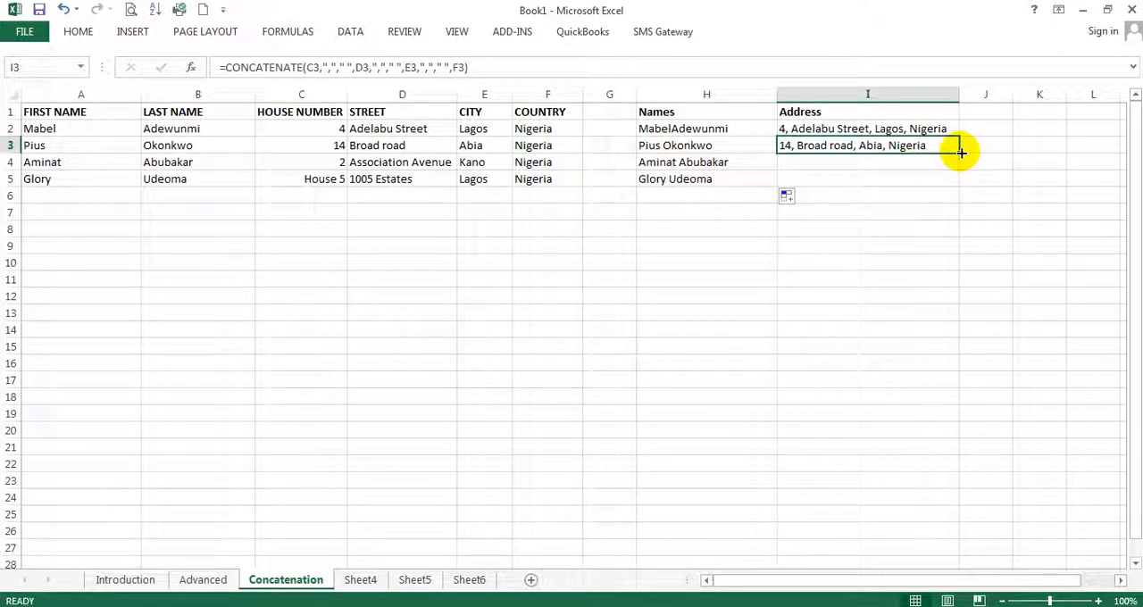
left_click_drag(961, 153, 951, 188)
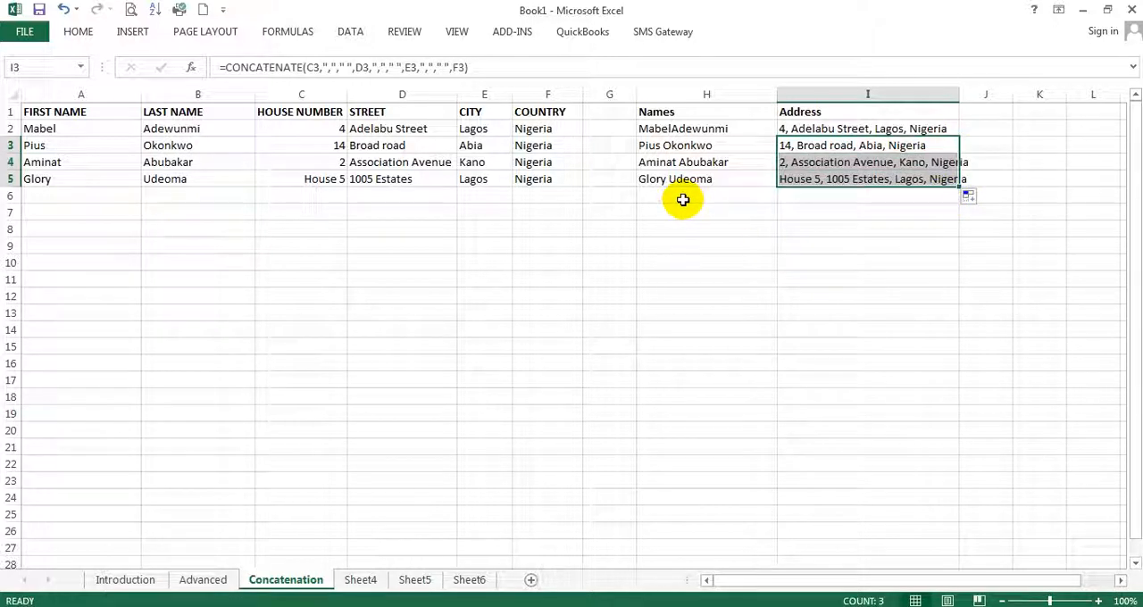
left_click(807, 178)
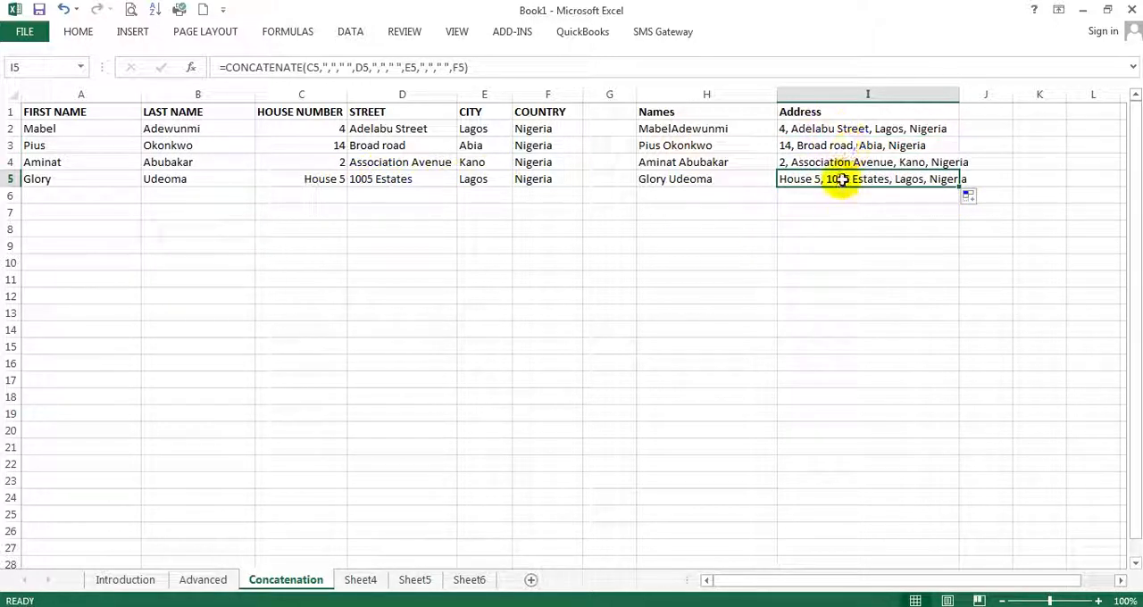
Fill the Names formula from H3 up into H2 and check the formula in H5
left_click(728, 145)
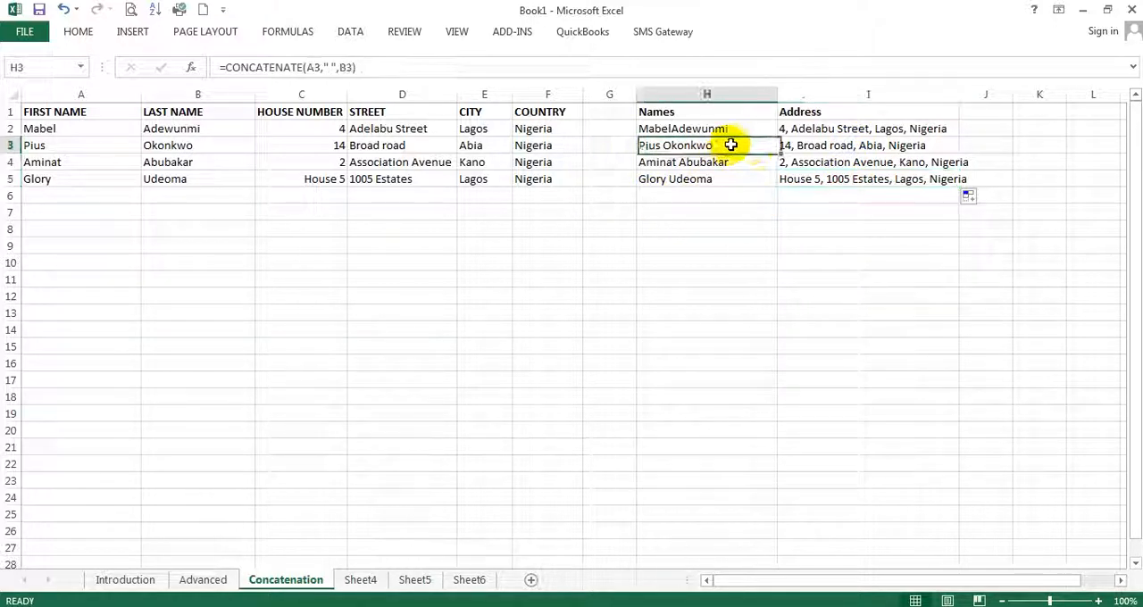
left_click_drag(779, 153, 773, 127)
left_click(709, 178)
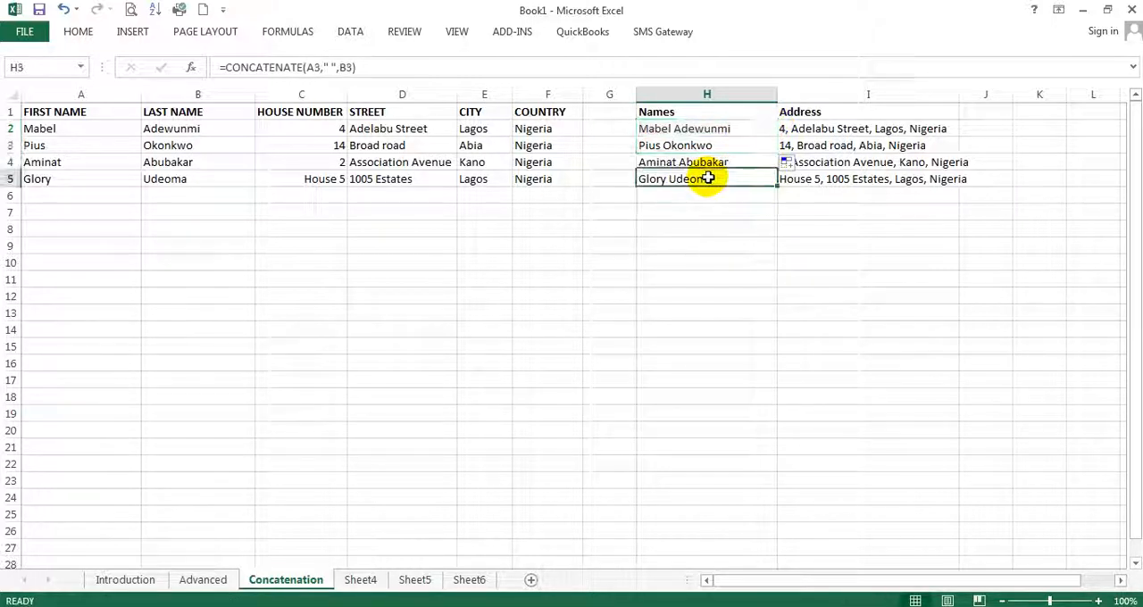
Extend the source records in A2:F5 down to row 25 by filling the series
left_click(846, 180)
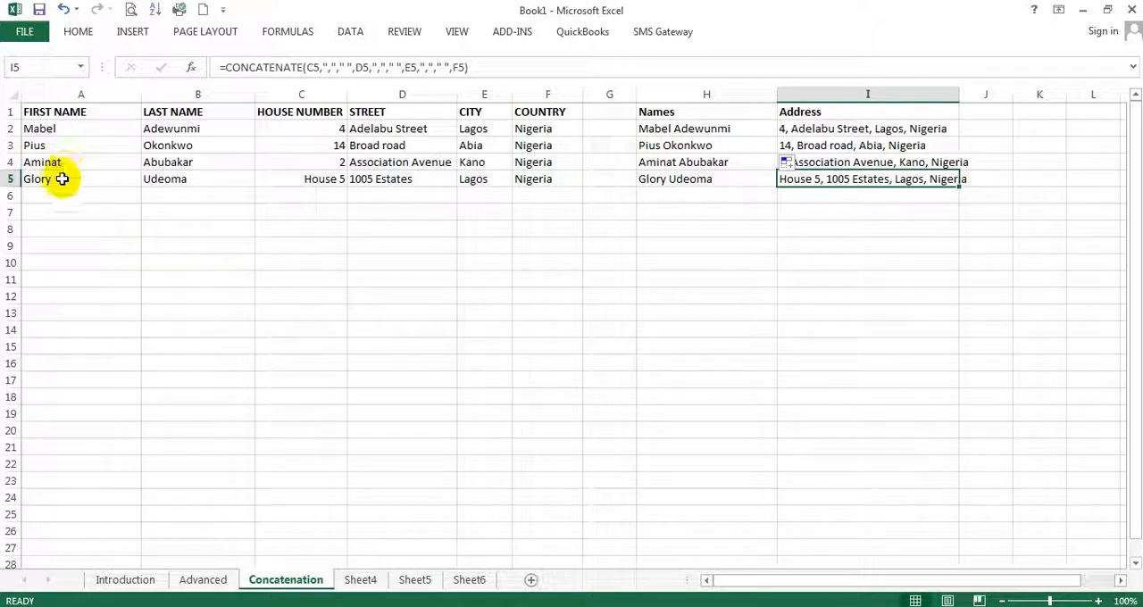
left_click_drag(70, 178, 536, 191)
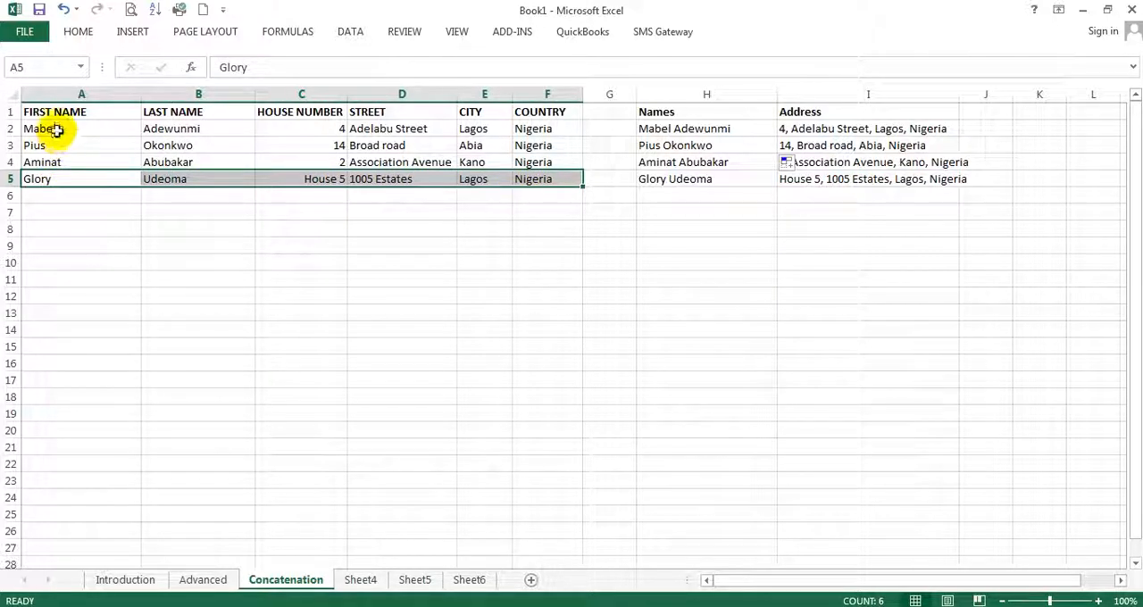
left_click_drag(51, 128, 592, 523)
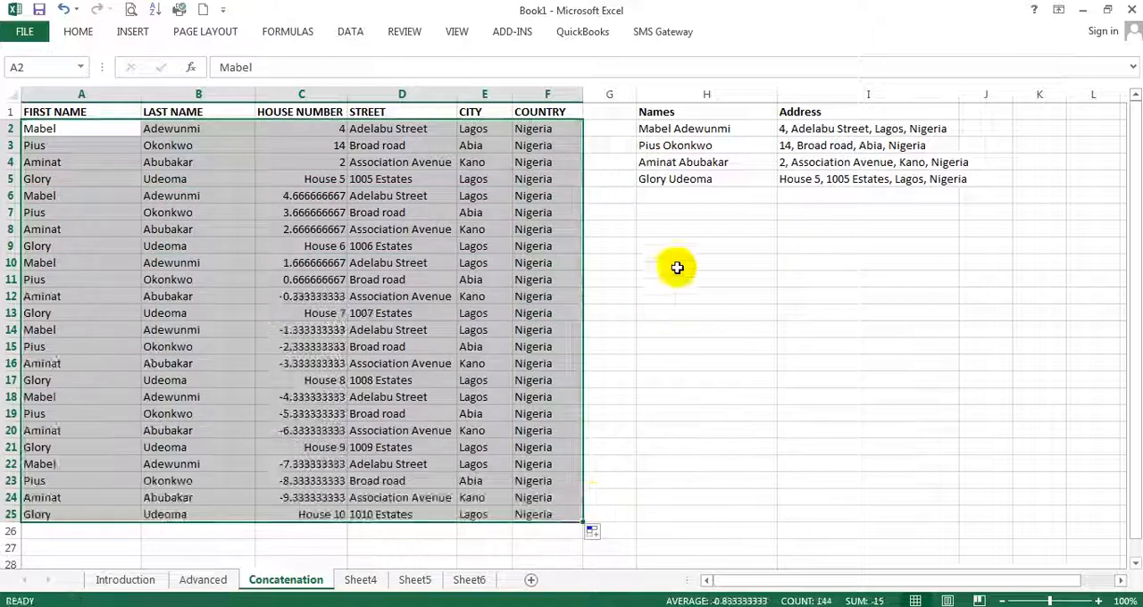
Fill the Names and Address formulas down columns H and I to row 25 and check several of the filled Names formulas
left_click_drag(695, 175, 965, 528)
left_click(599, 351)
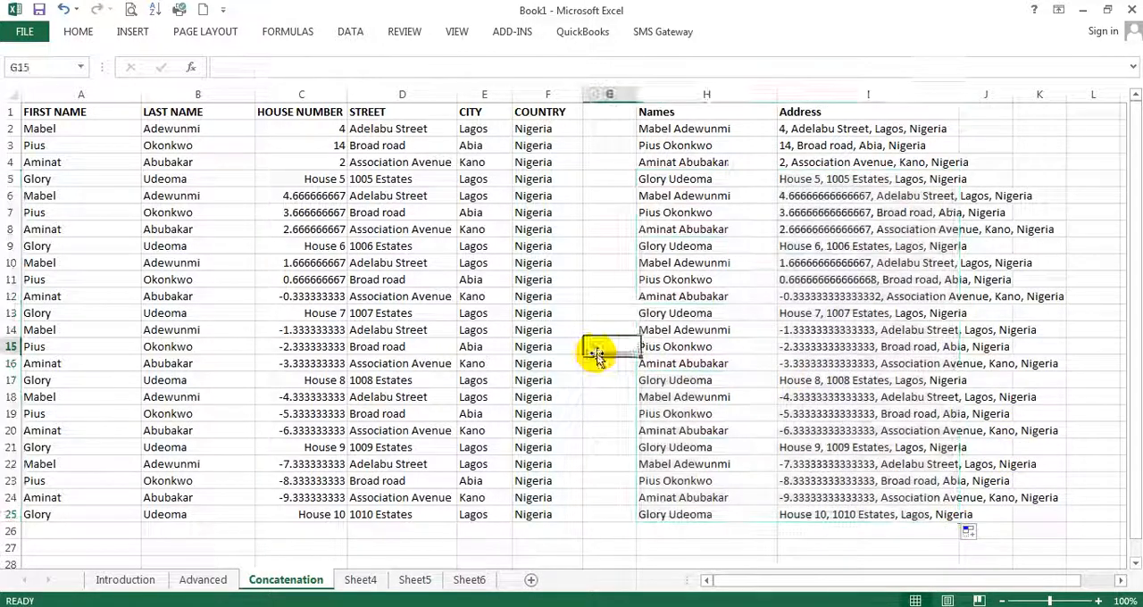
left_click(683, 349)
left_click(686, 415)
left_click(685, 451)
left_click(686, 485)
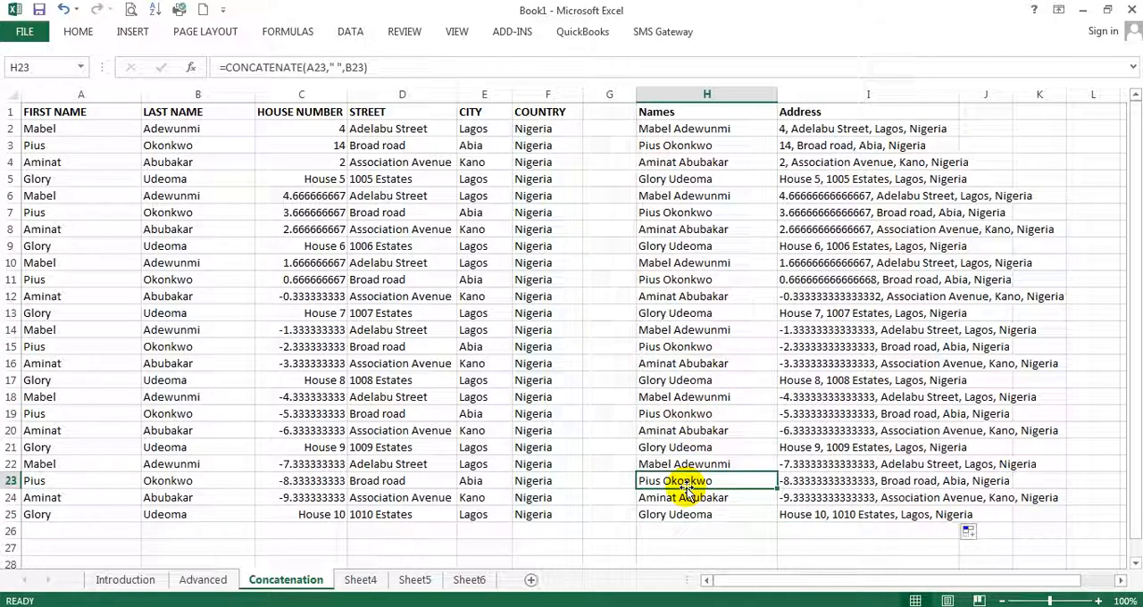